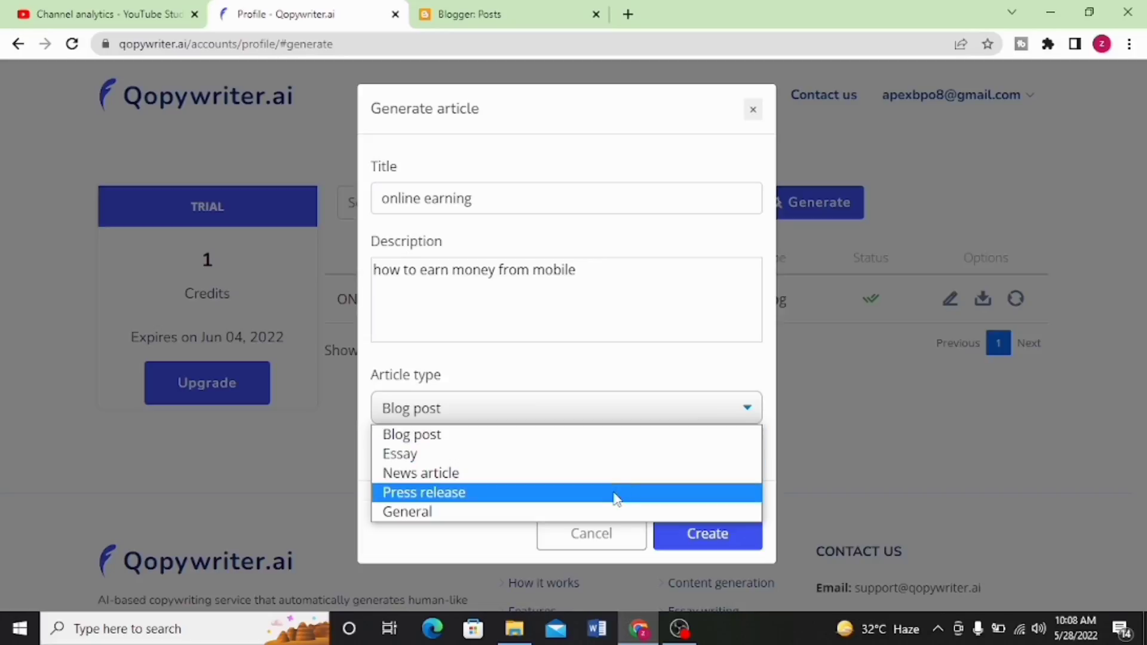
Set the article type to Blog post and create the "online earning" article.
click(594, 448)
click(683, 541)
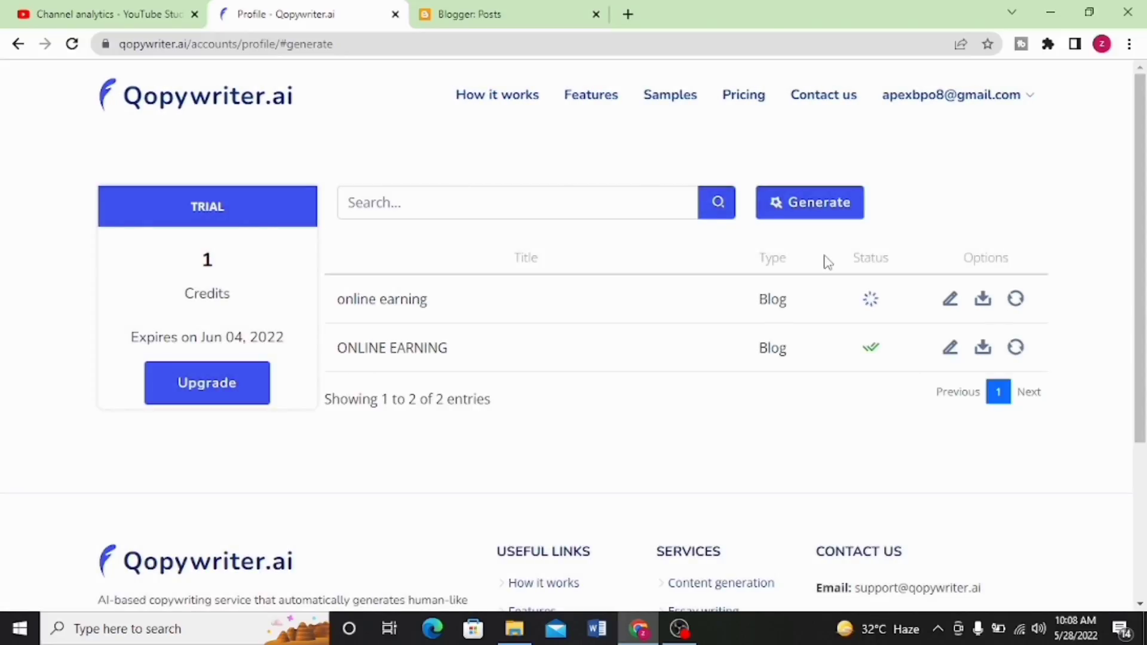
drag(825, 261, 866, 300)
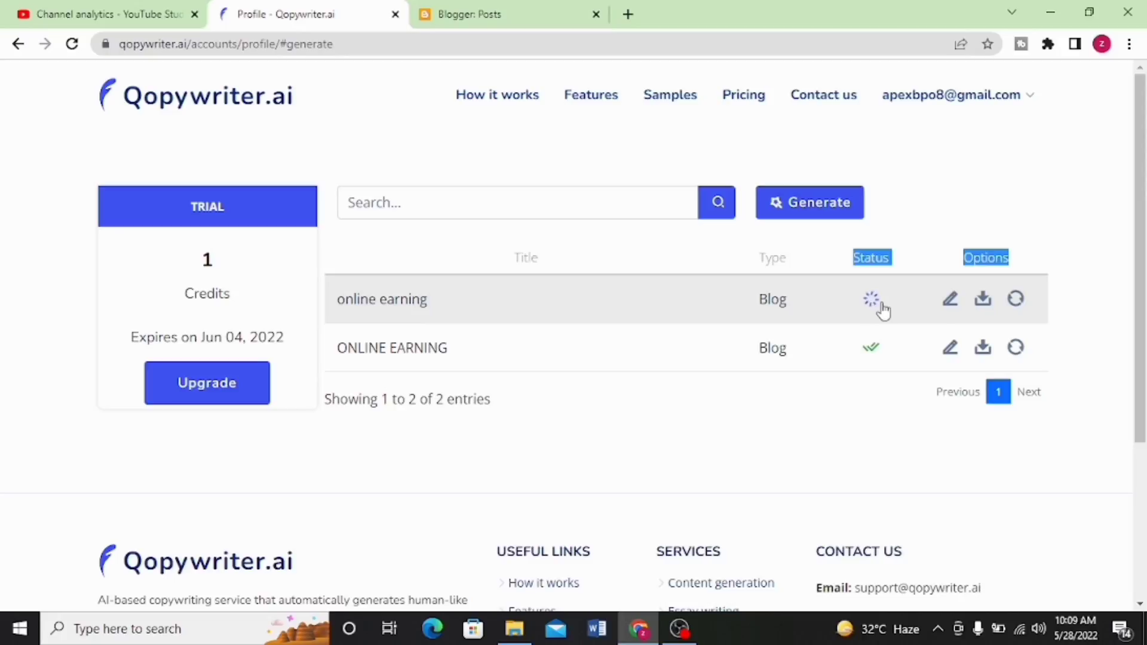
Switch to Blogger and start a new blog titled "zeeblogs".
click(524, 8)
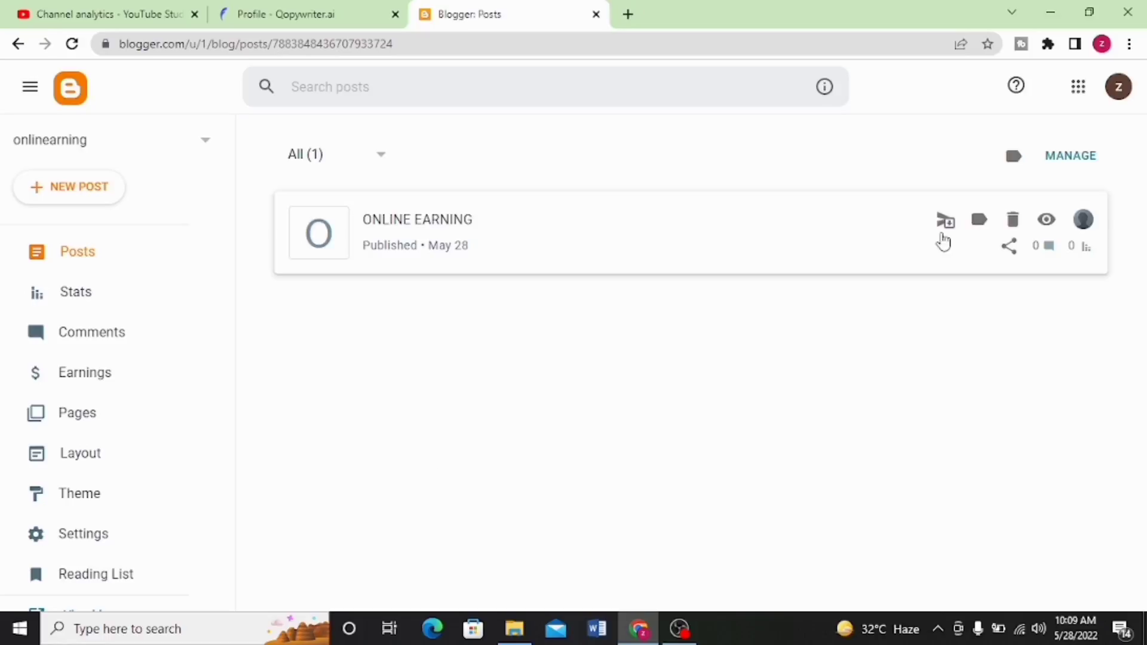
click(192, 144)
click(50, 300)
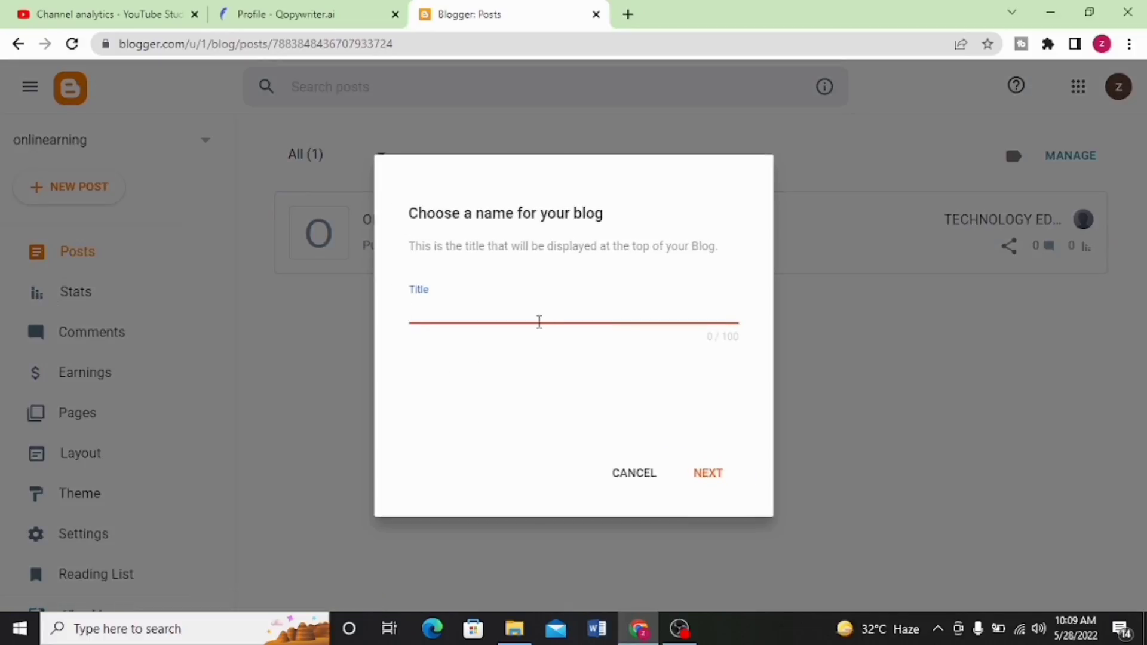
text(zeeblogs)
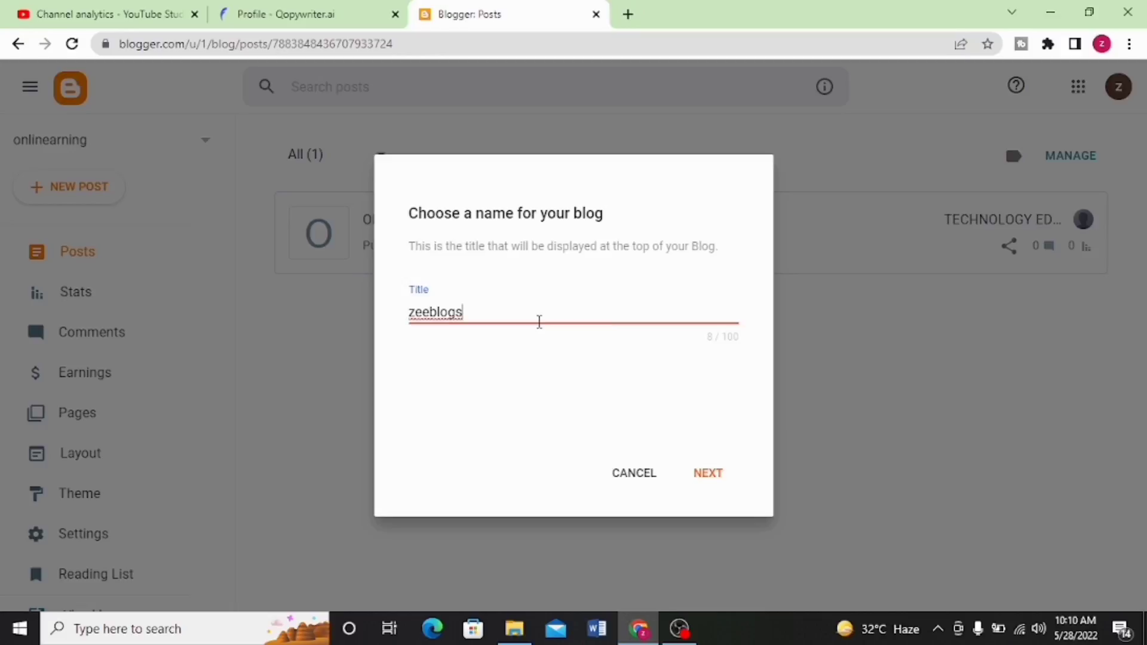
click(709, 475)
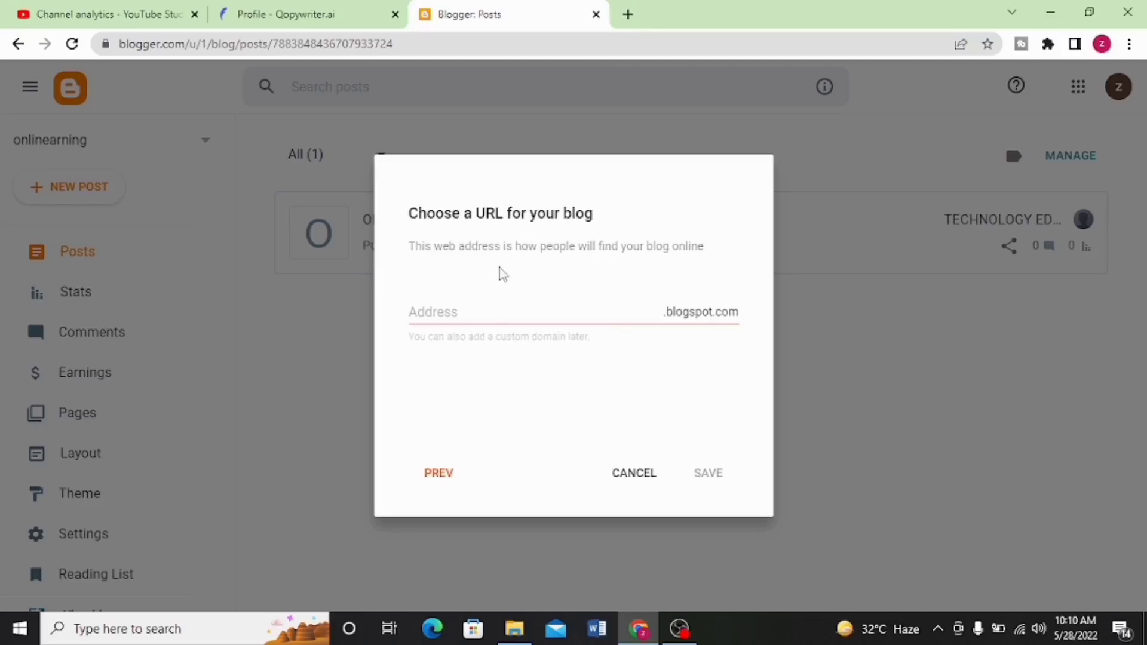
Set the new blog's address to "zeeonlineearningtips" on blogspot.com and save the blog.
click(482, 318)
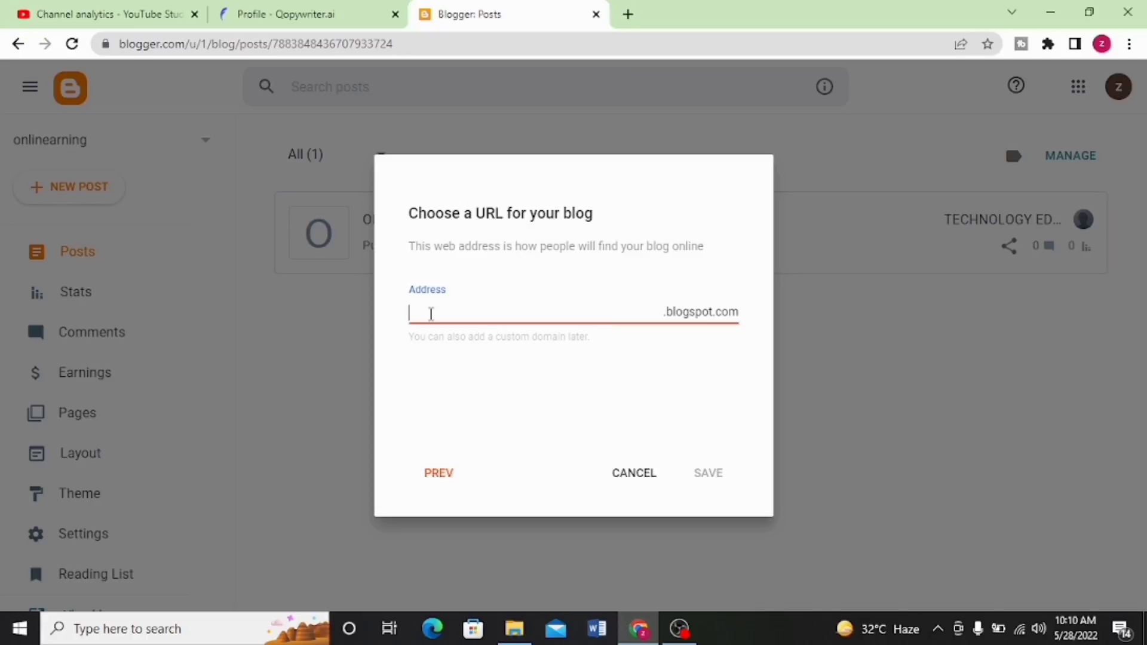
text(zee)
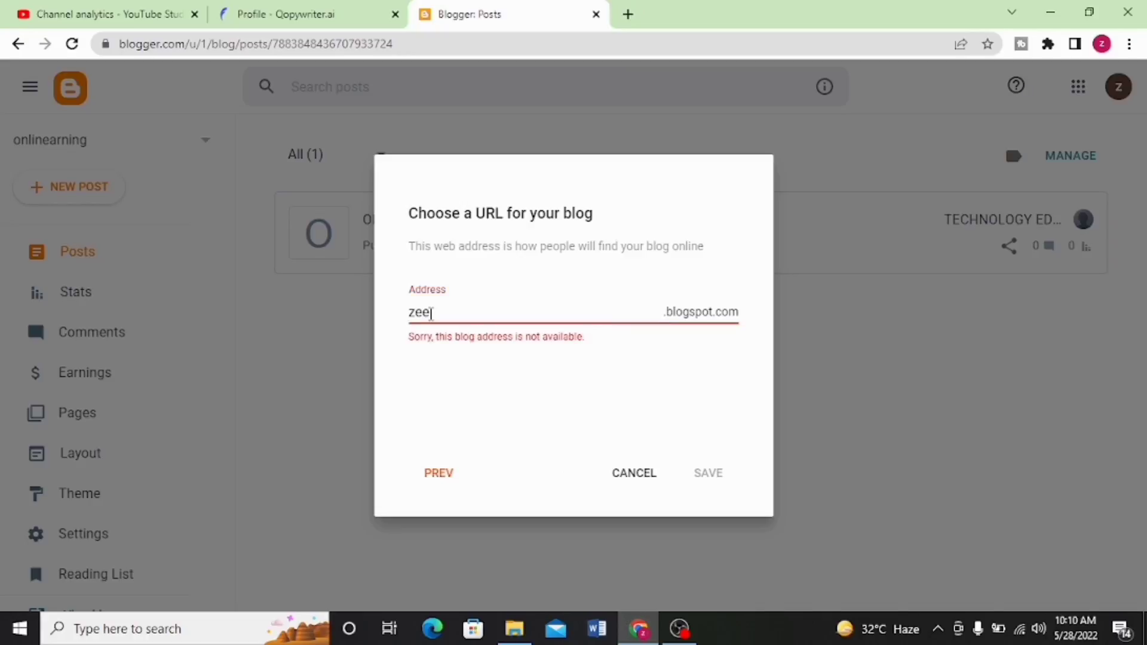
text(onlineearning)
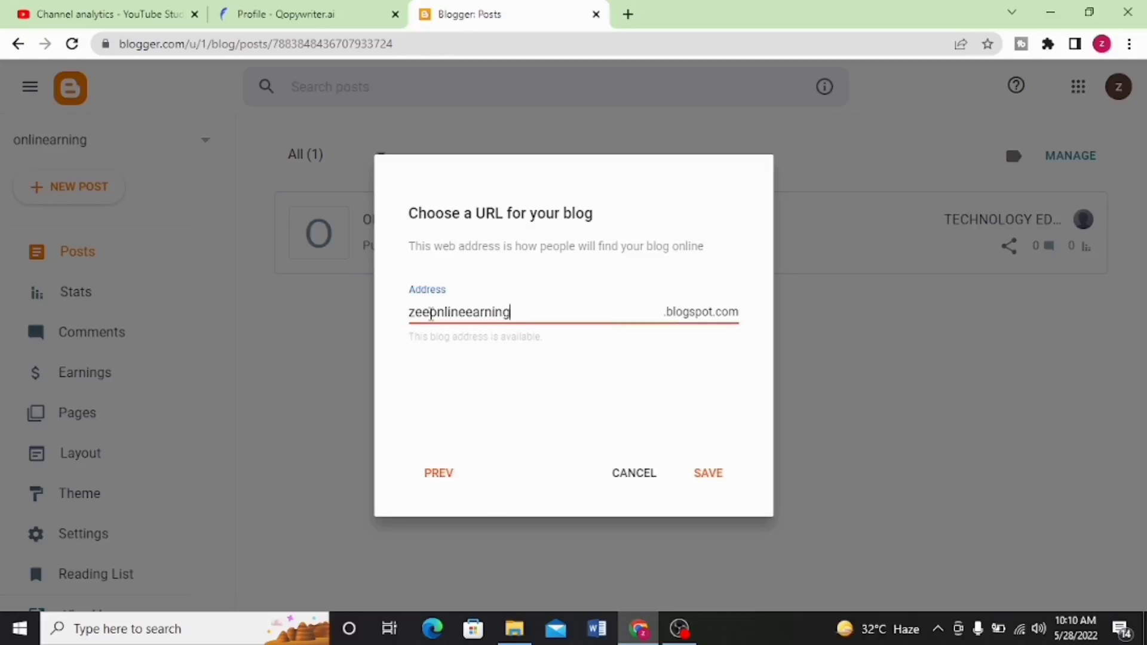
text(tips)
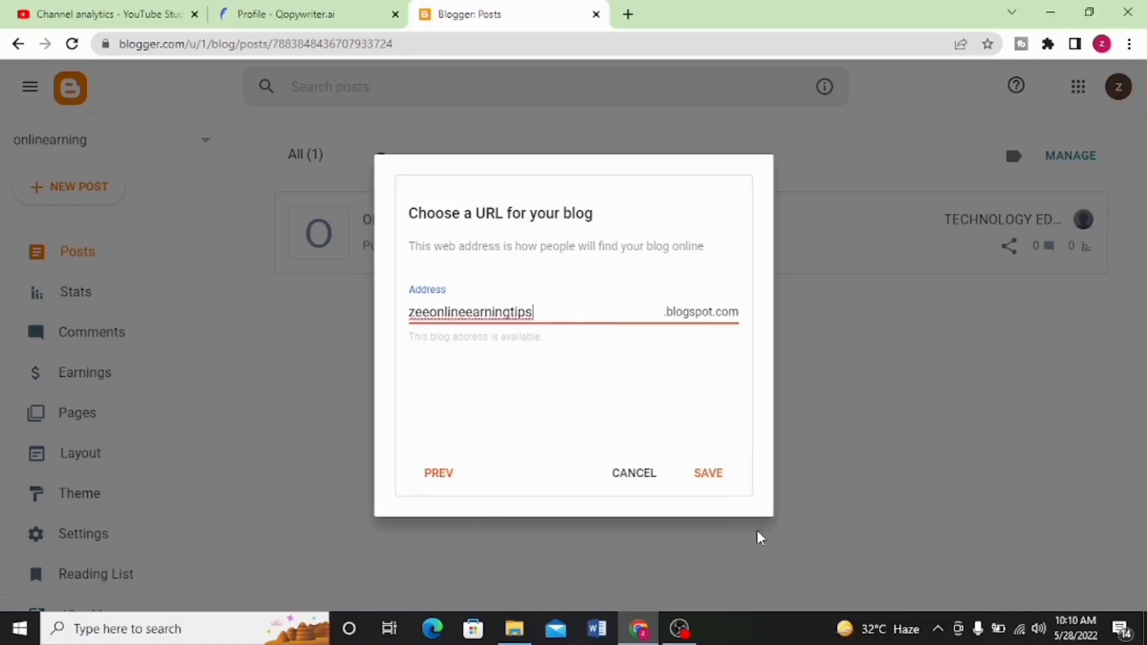
click(708, 475)
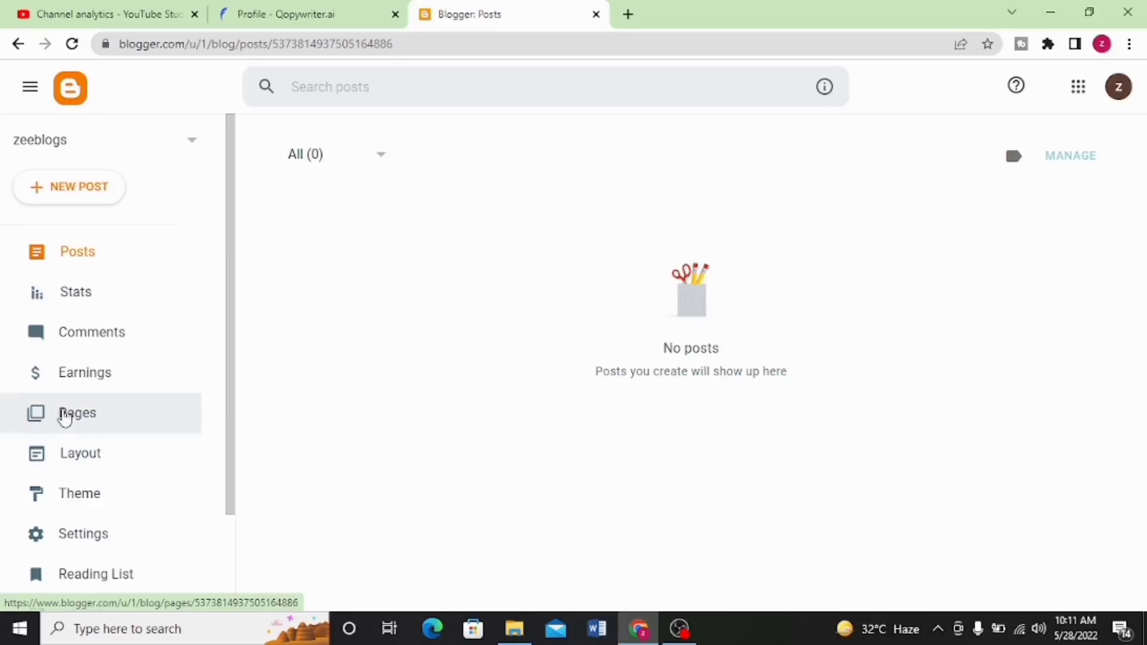
Review the AdSense options in the new blog's Earnings section, dismissing the notification pop-up.
click(88, 376)
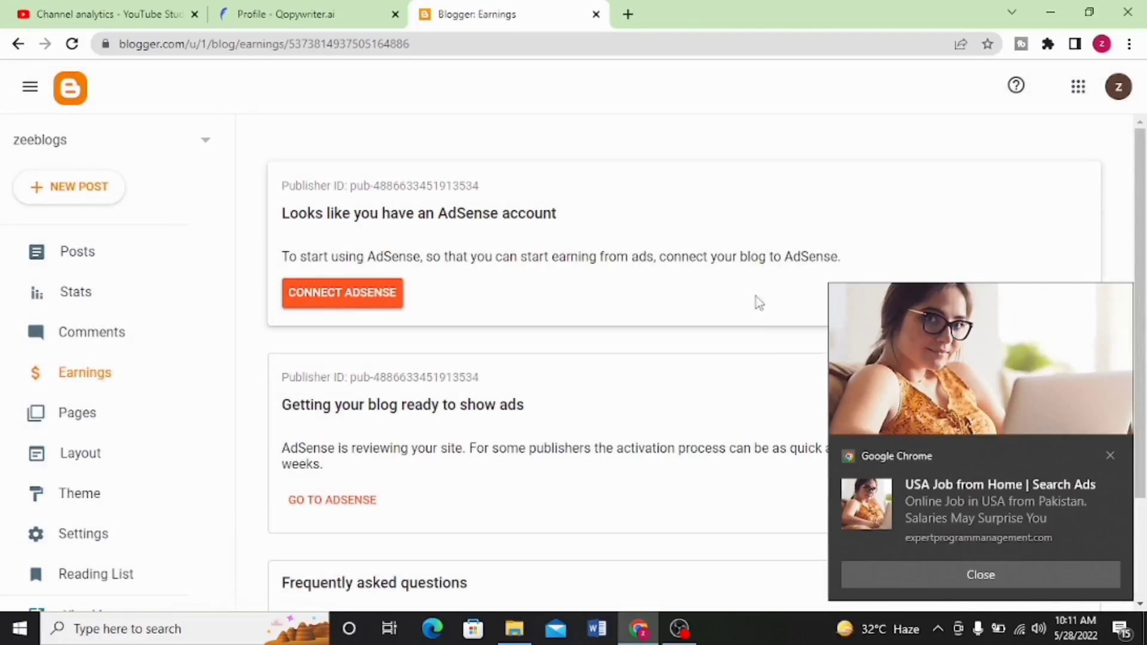
click(1110, 456)
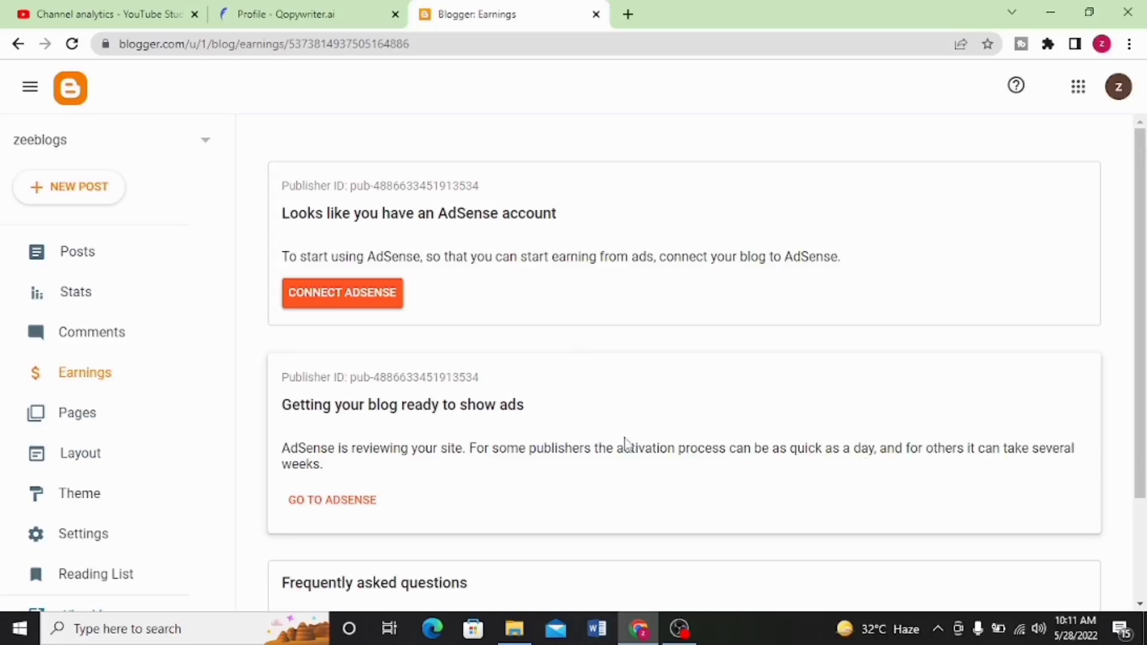
click(124, 250)
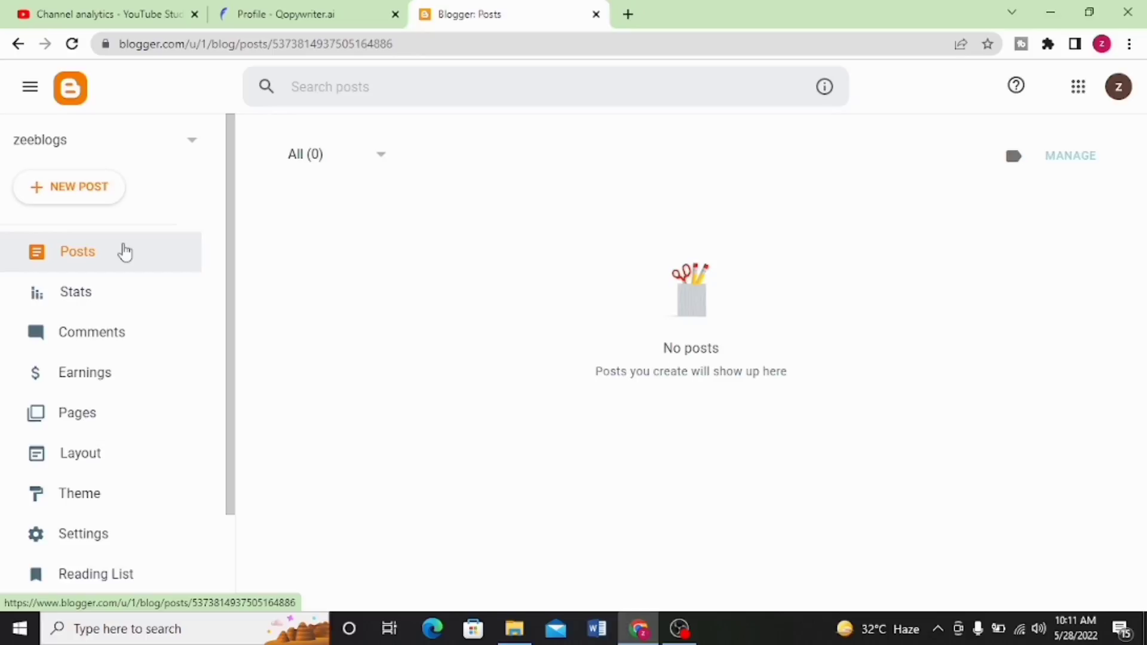
click(96, 368)
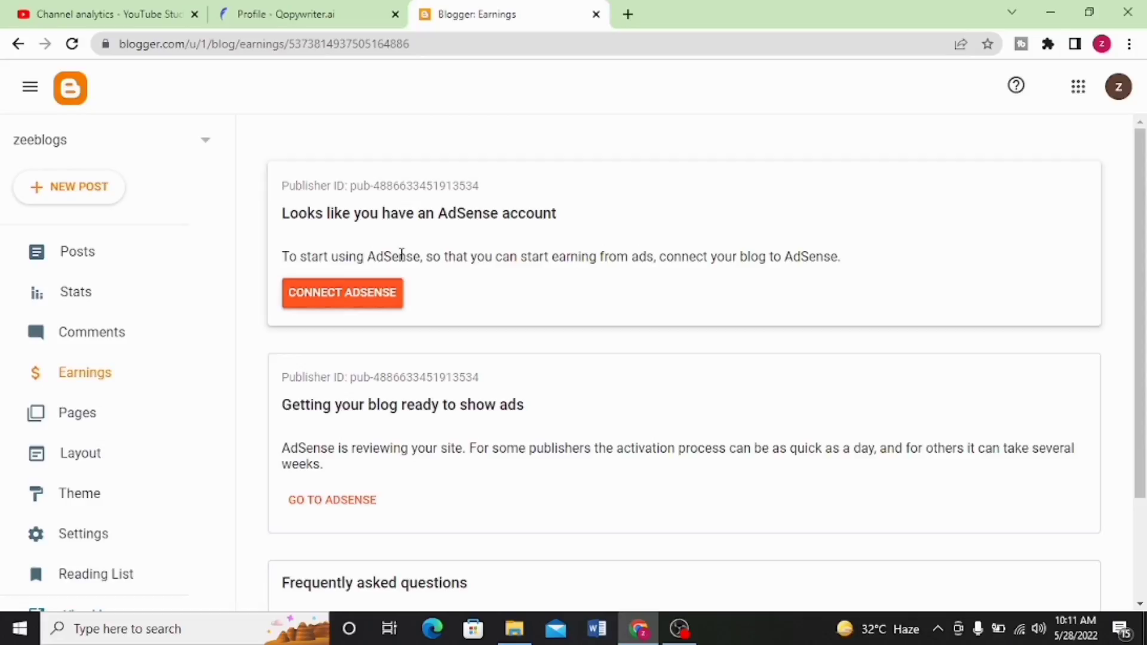
Look over the blog's Pages section and the gadget arrangement in its Layout section.
click(107, 417)
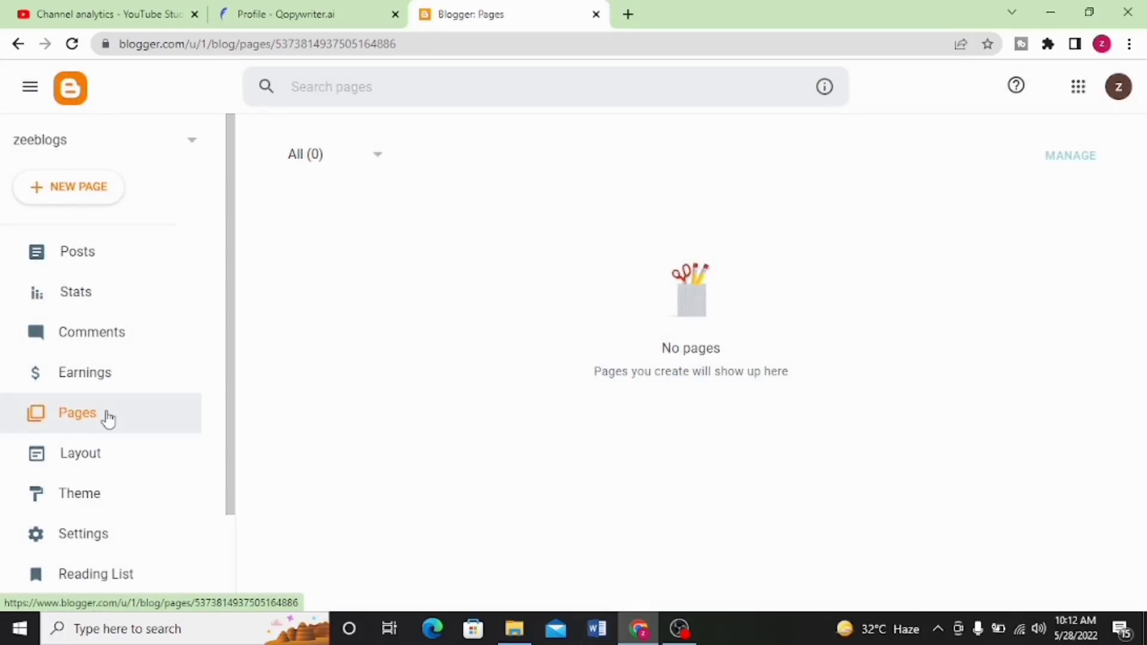
click(108, 466)
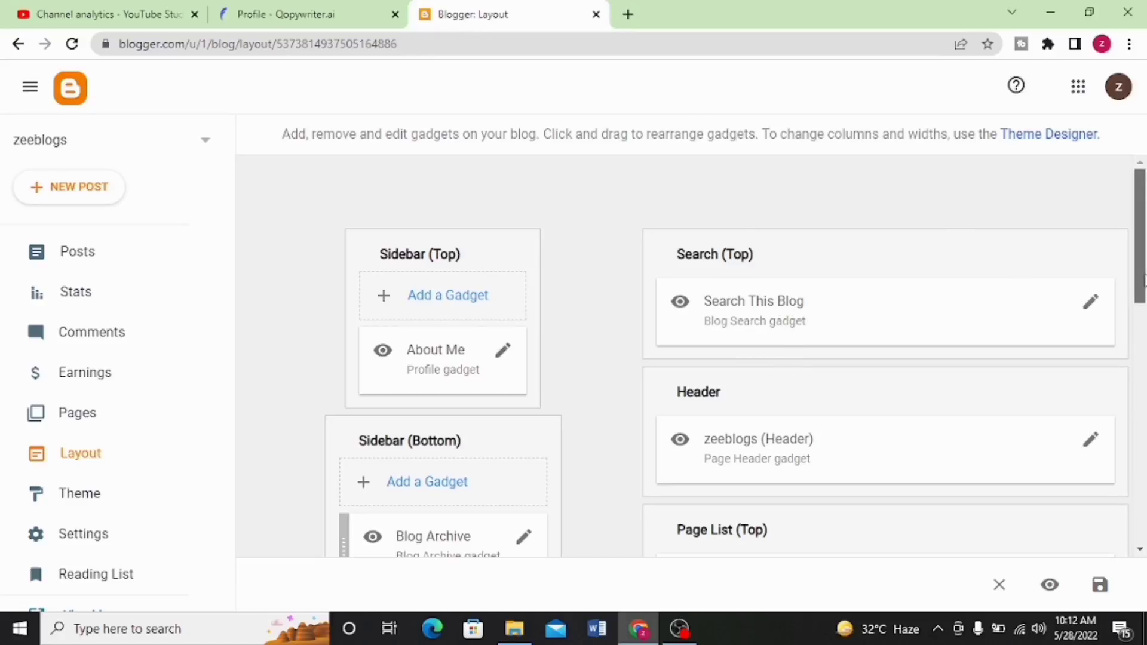
drag(1145, 278, 1145, 376)
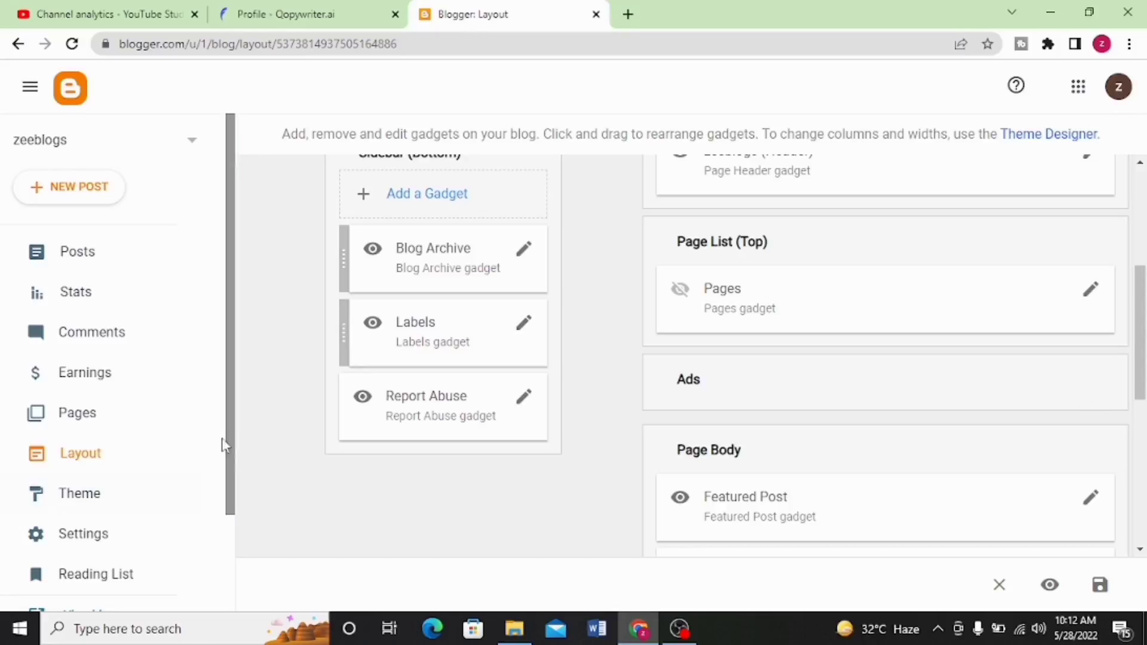
Examine the blog's themes and the Contempo Light customization options, checking the article's generation status on Qopywriter.ai in between.
click(139, 497)
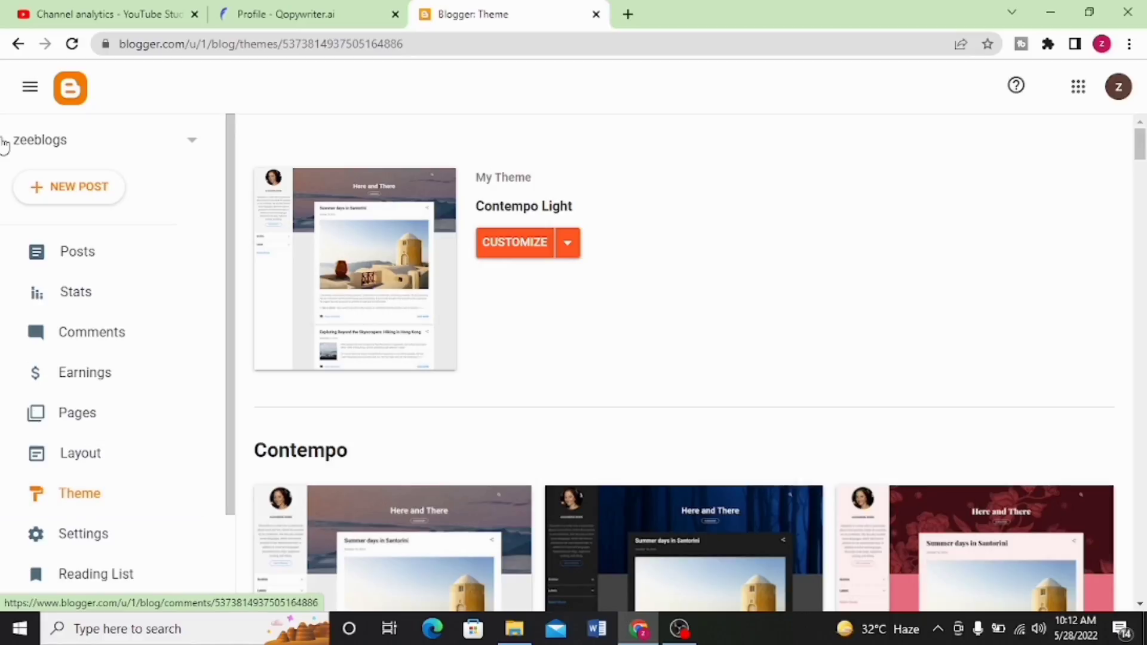
click(393, 6)
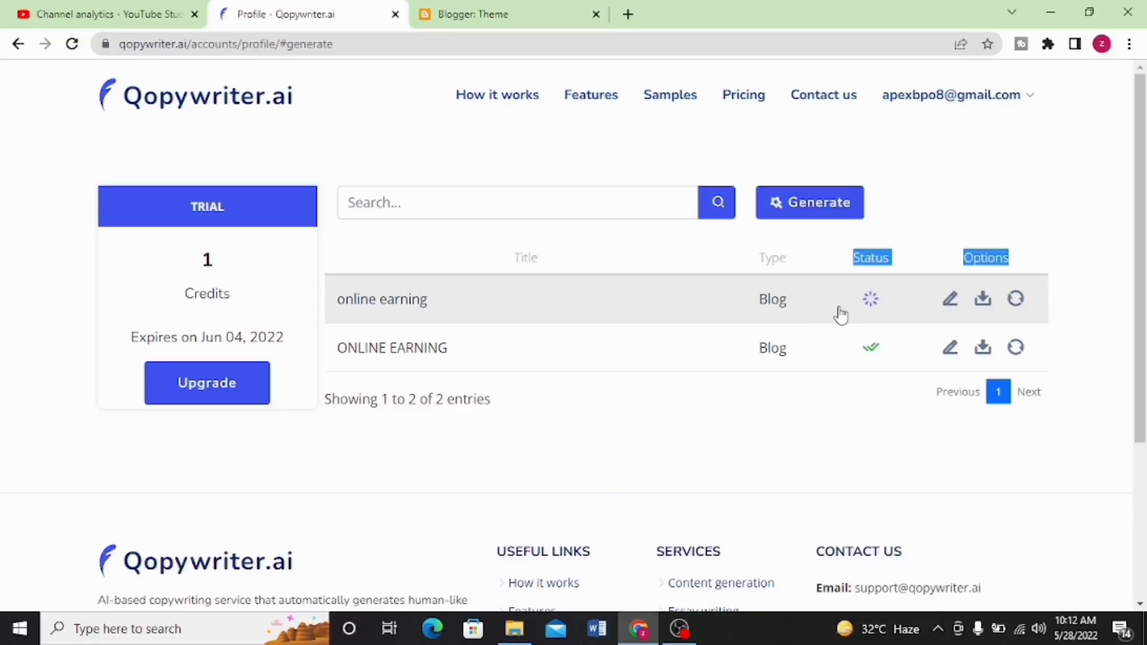
click(479, 8)
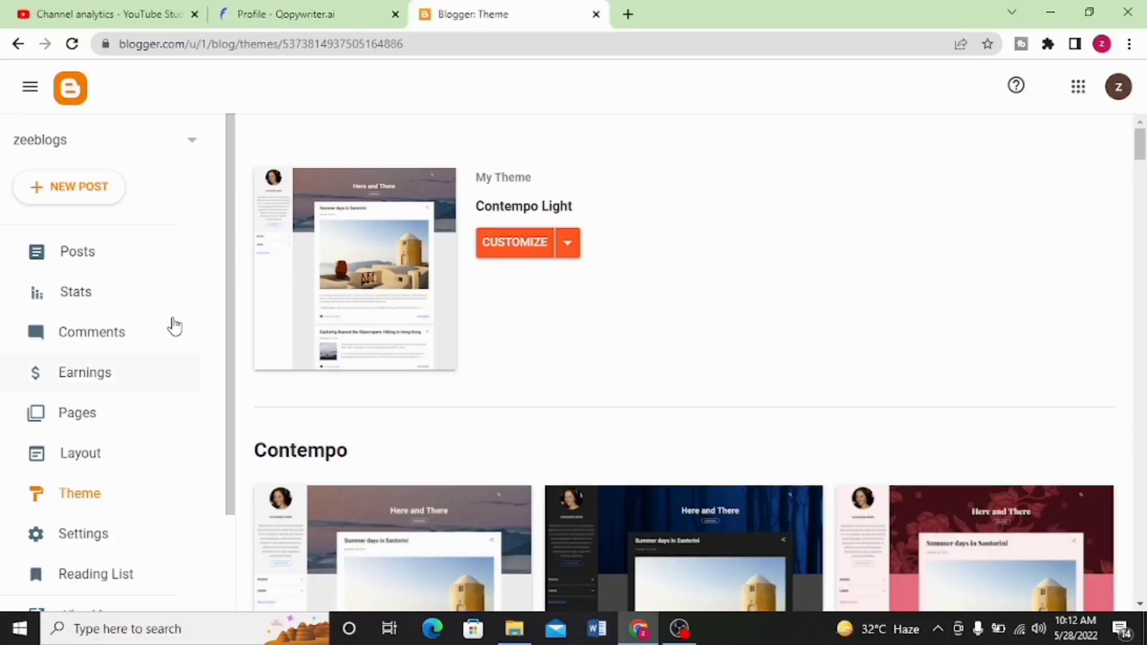
click(128, 499)
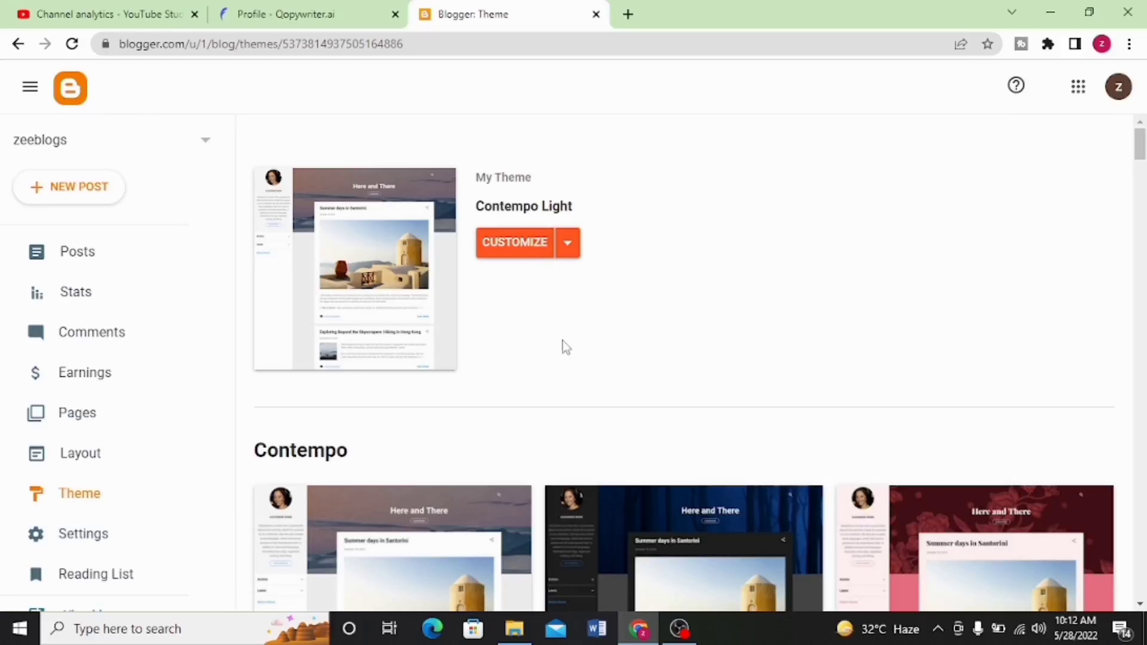
click(515, 254)
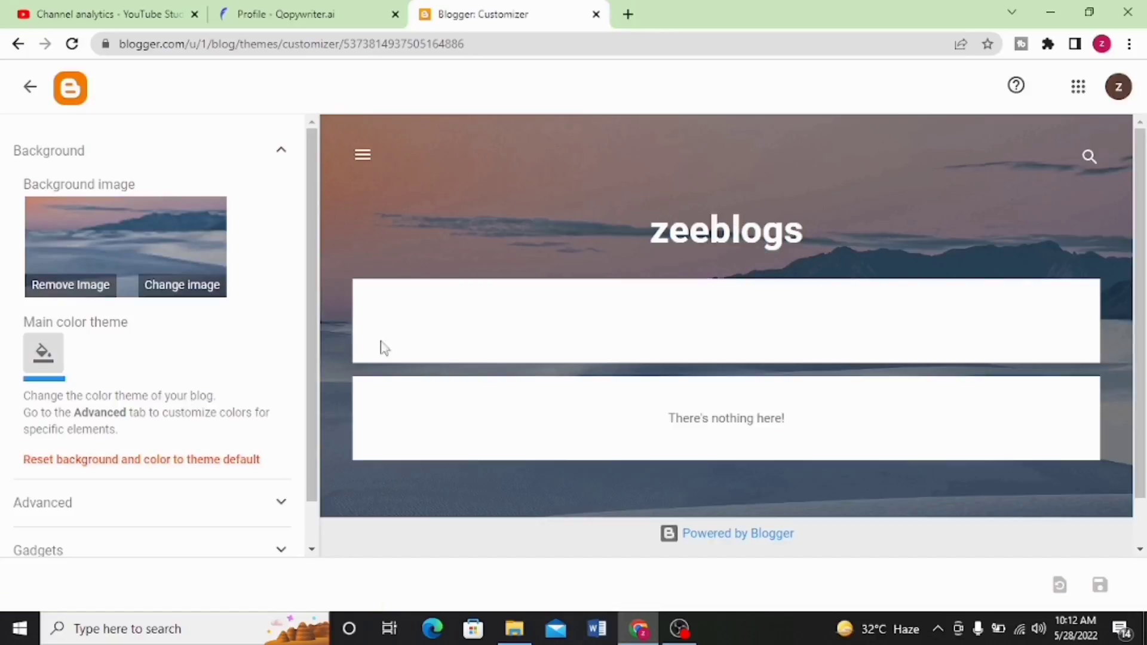
scroll(1119, 241, down, 1)
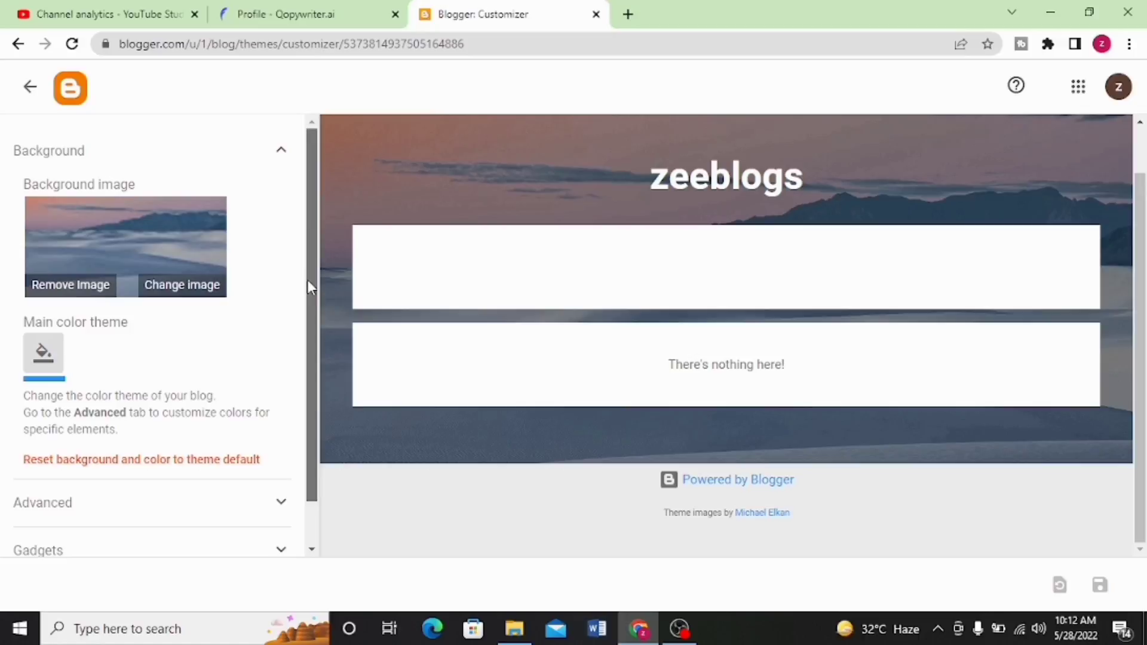
scroll(307, 280, down, 1)
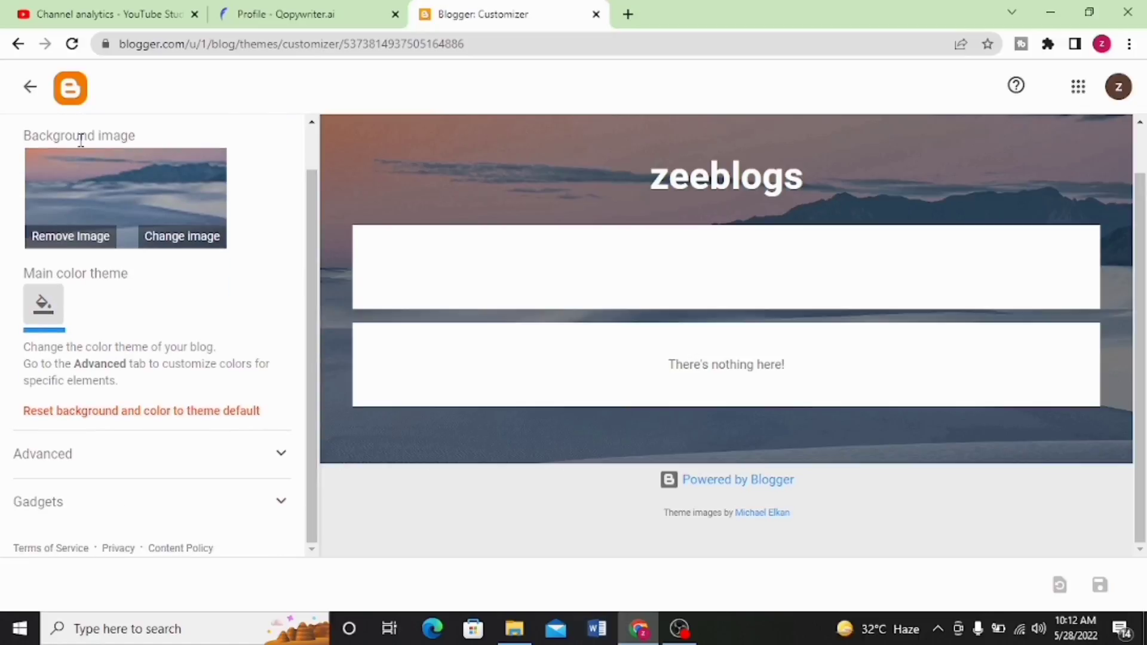
click(18, 86)
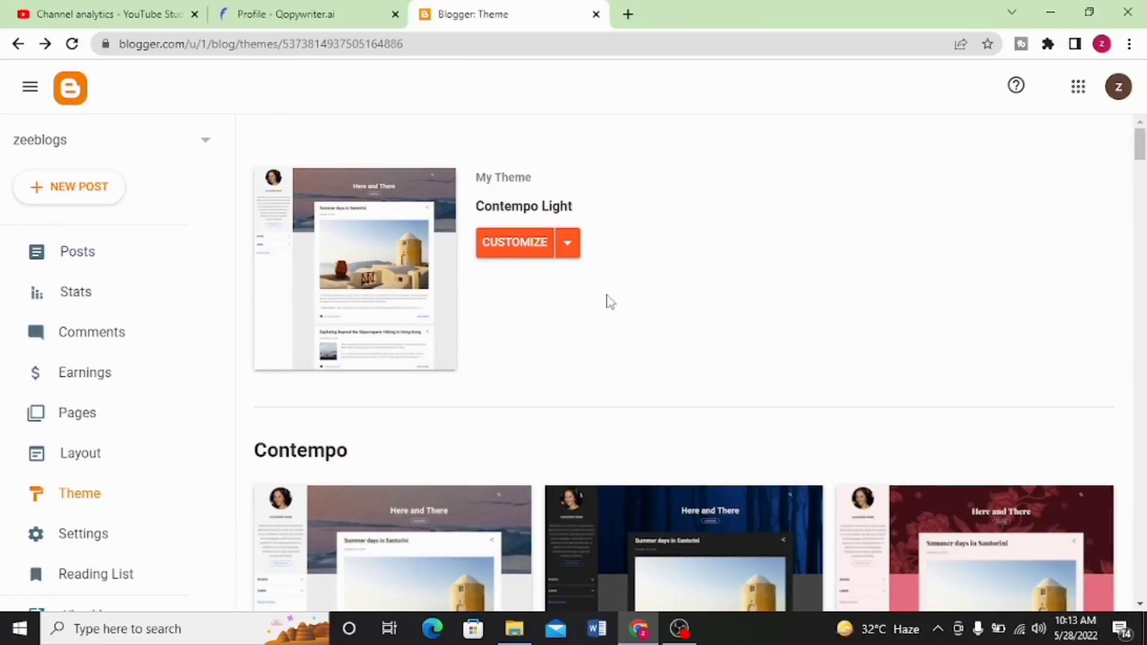
Switch to Qopywriter.ai, open the generated "online earning" article in the editor and read it through.
click(308, 14)
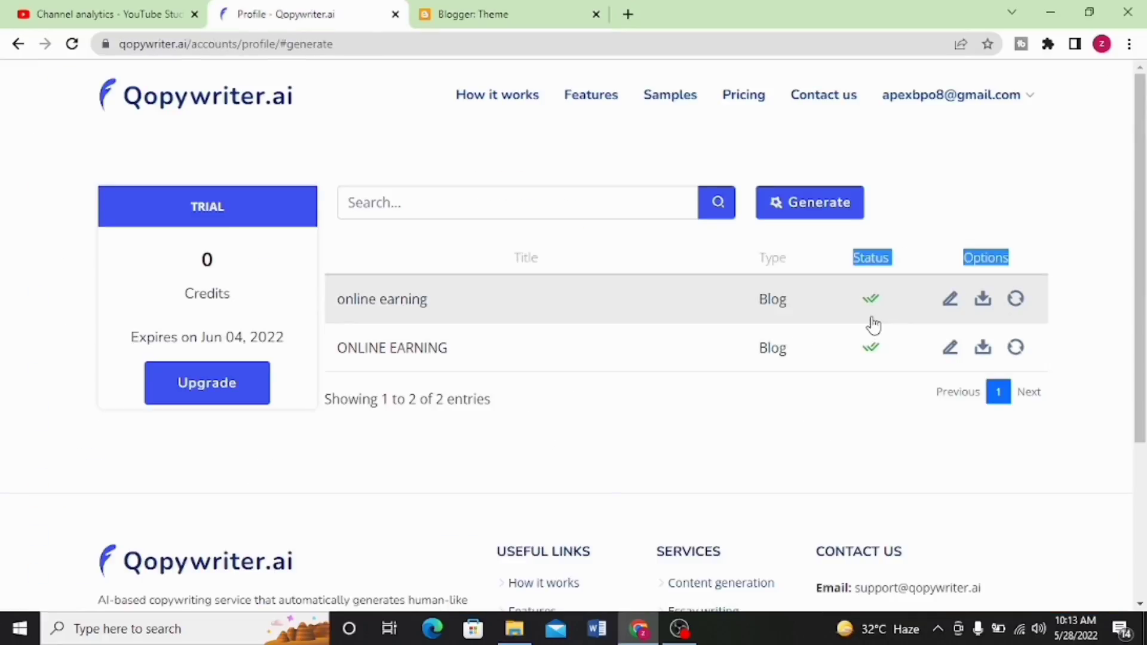
click(951, 300)
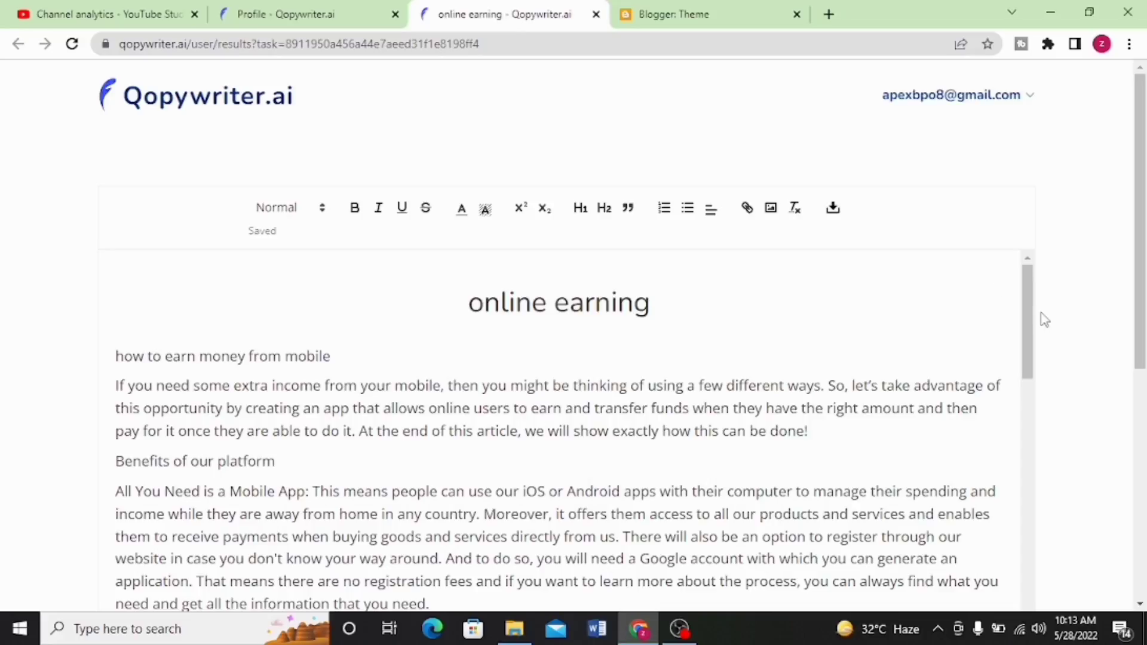
mouse_move(1027, 315)
mouse_down()
mouse_move(1028, 328)
mouse_move(1024, 293)
mouse_up()
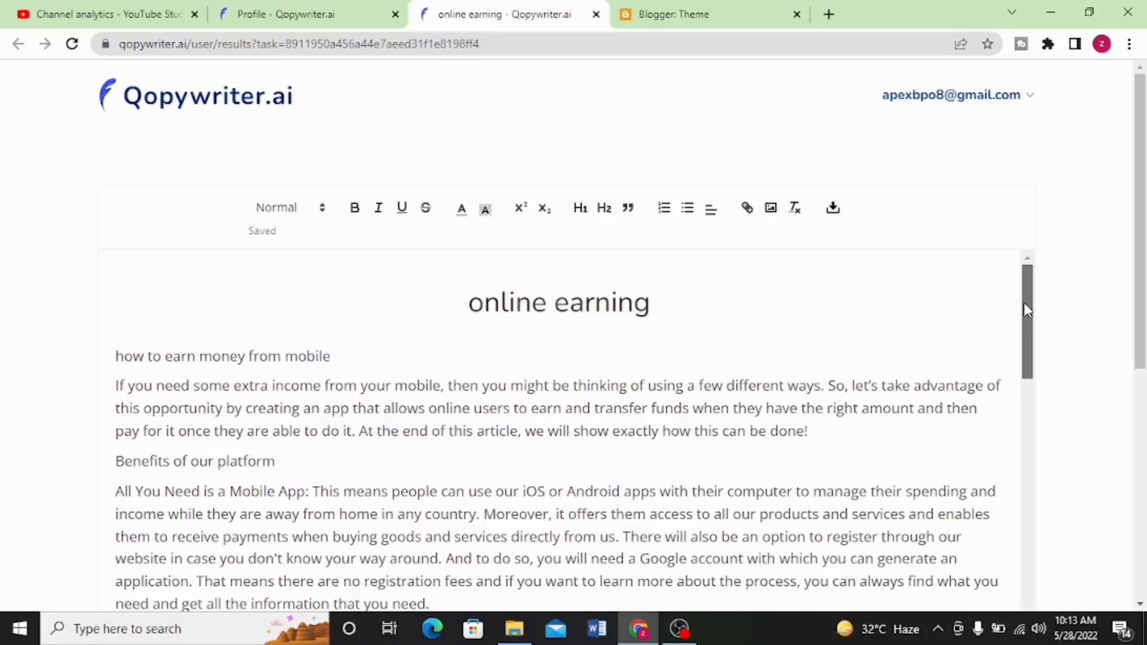
scroll(1024, 303, down, 2)
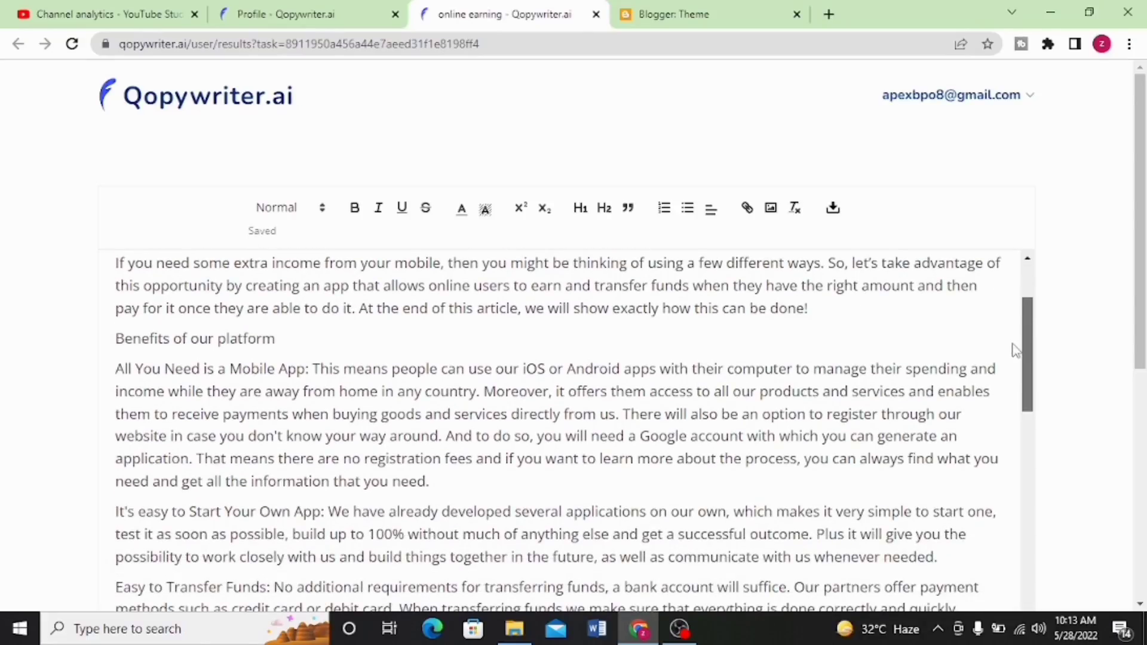
scroll(1014, 349, down, 3)
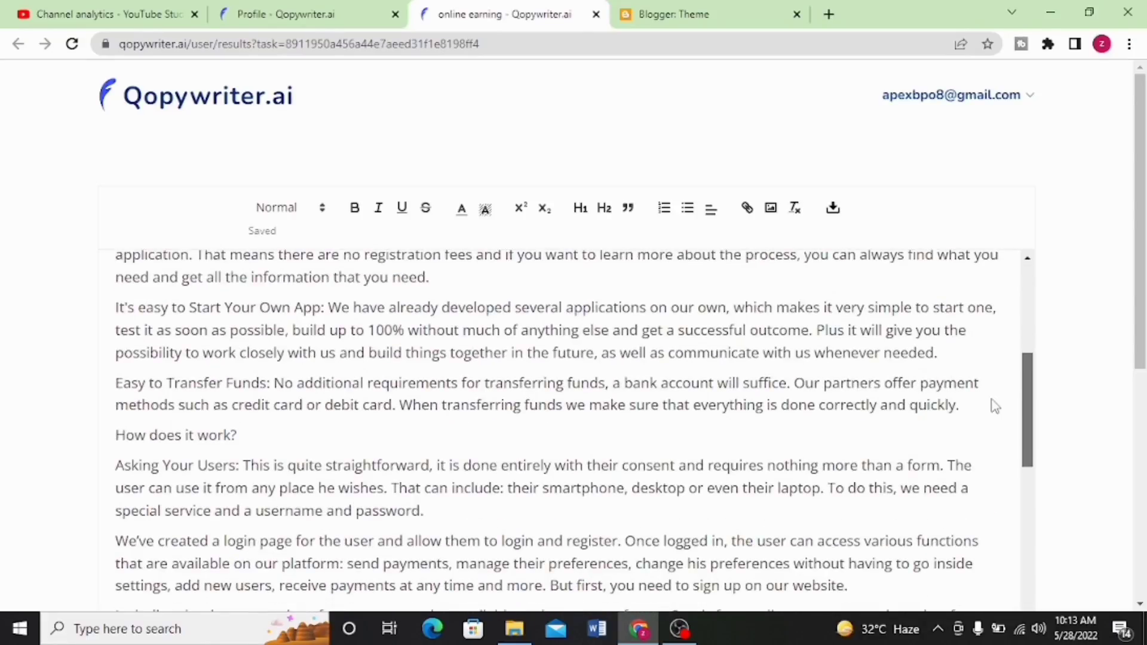
scroll(992, 408, down, 3)
scroll(981, 451, down, 2)
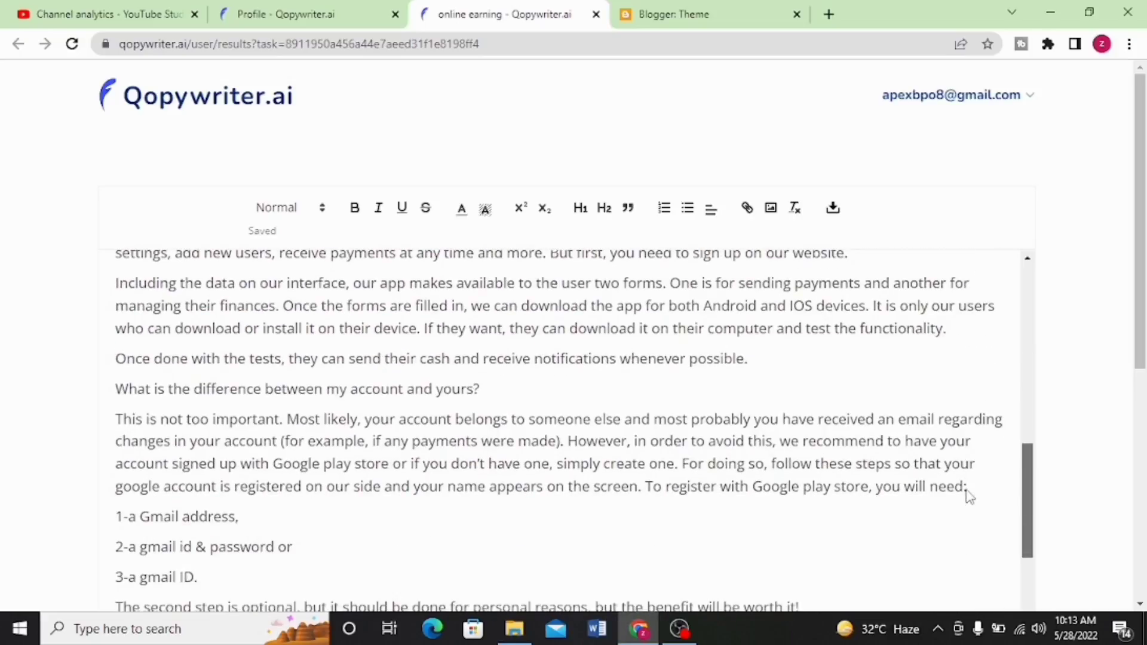
scroll(966, 505, down, 2)
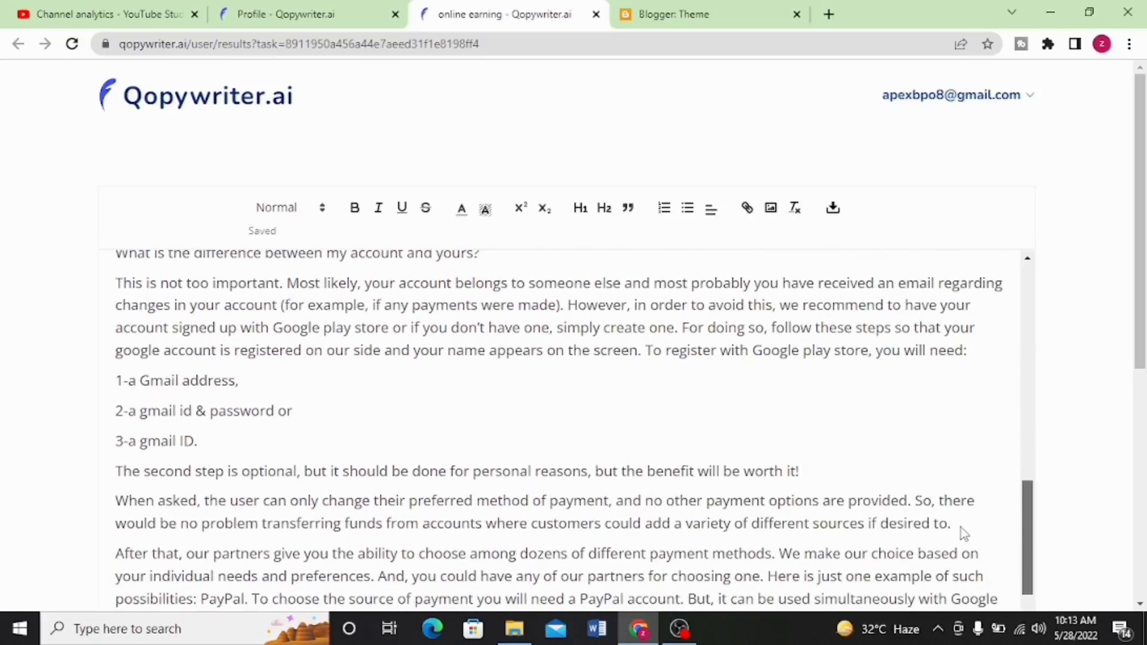
scroll(965, 520, up, 1)
scroll(963, 530, down, 4)
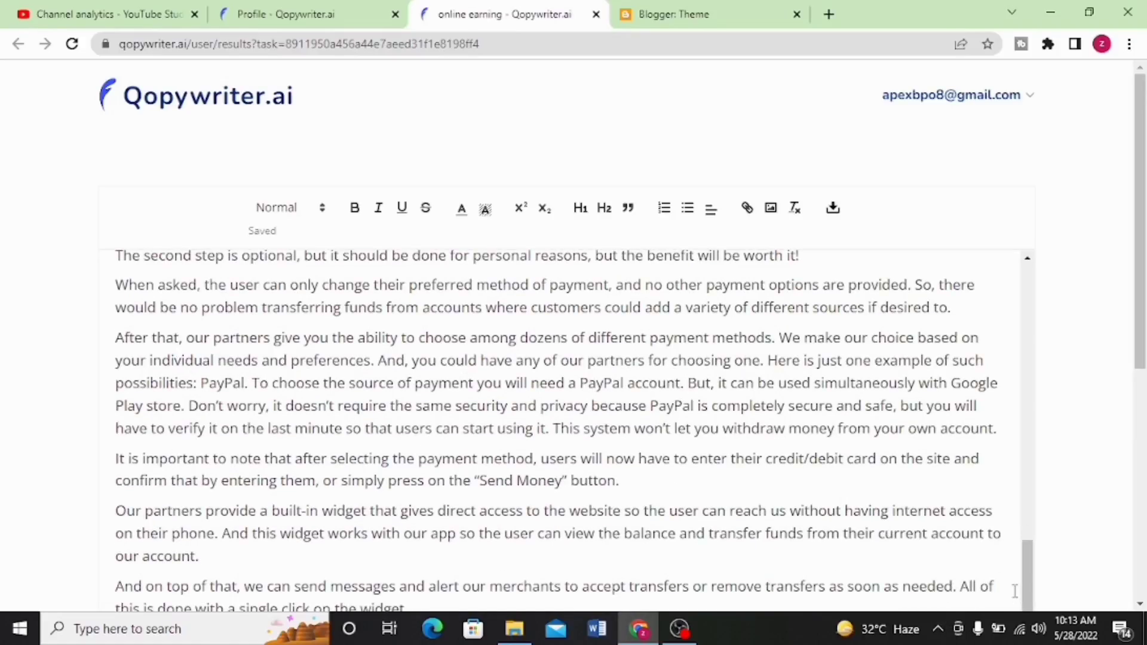
drag(1026, 582, 998, 264)
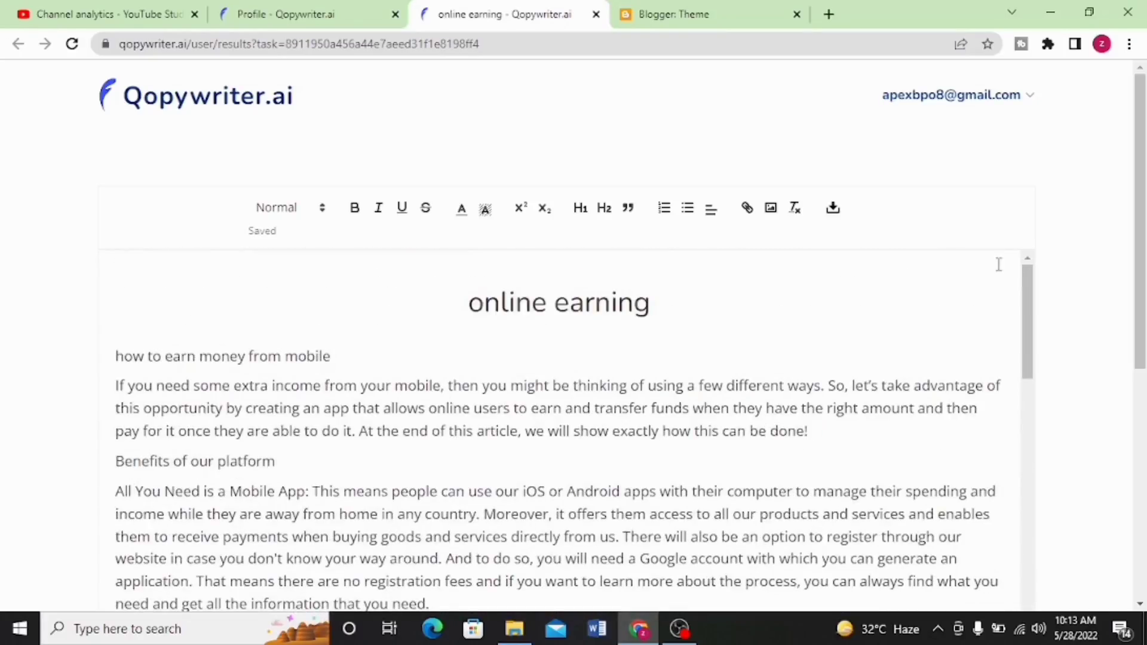
Make the article's title "online earning" bold and italic.
drag(696, 308, 462, 294)
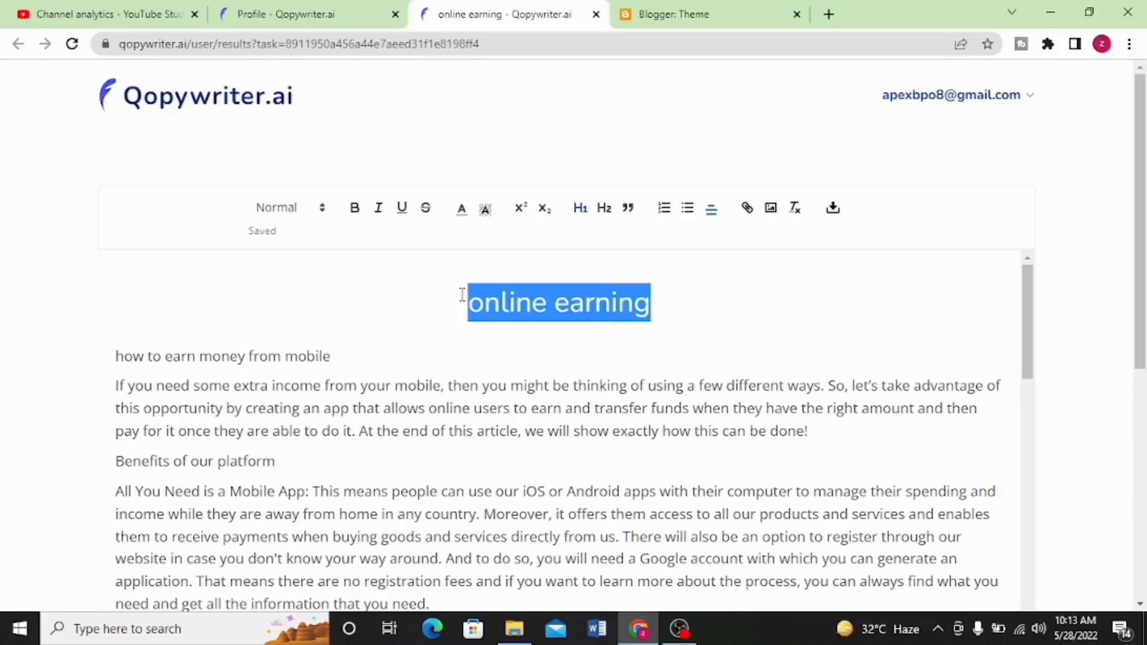
click(354, 207)
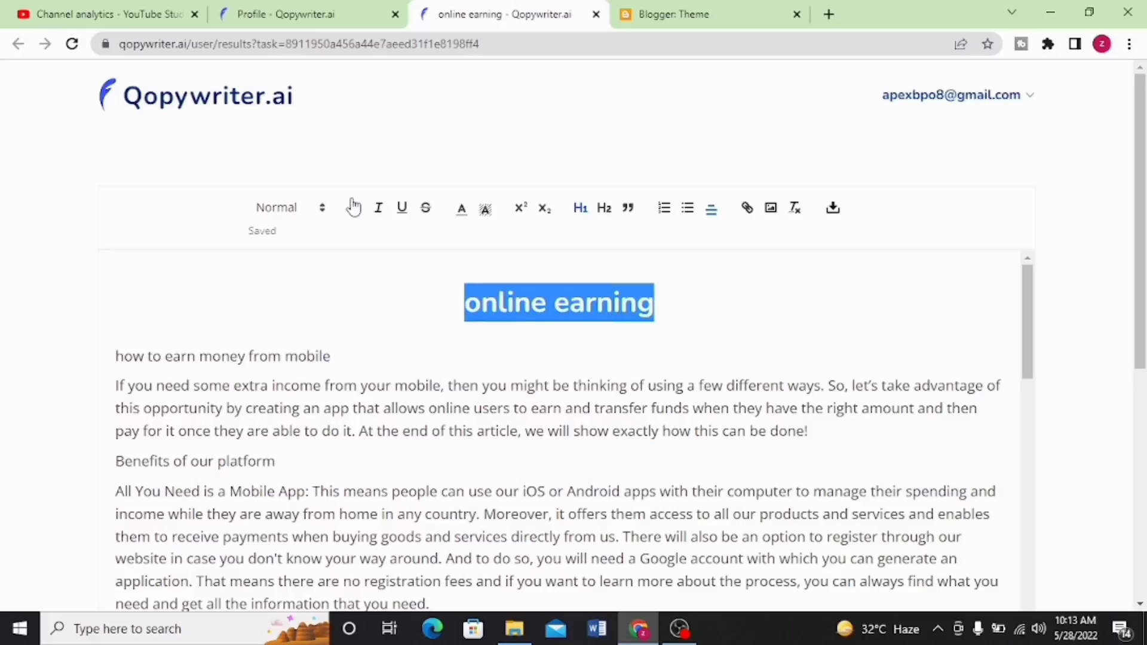
click(378, 210)
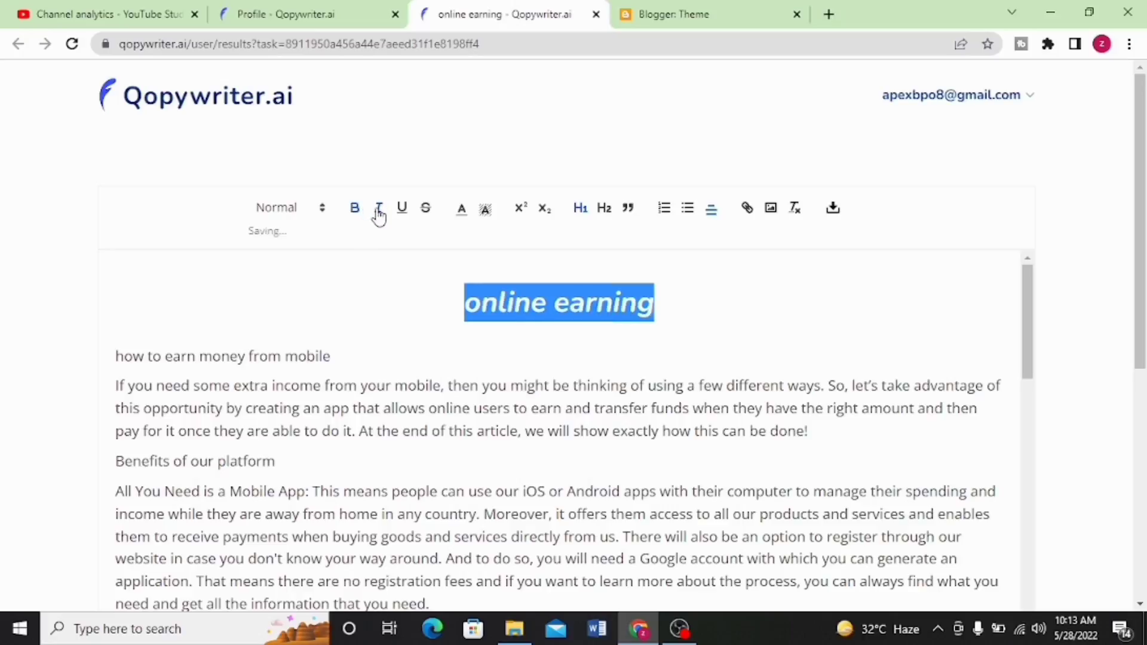
Bold the article's headings "how to earn money from mobile", "Benefits of our platform" and "How does it work?".
drag(369, 364, 92, 338)
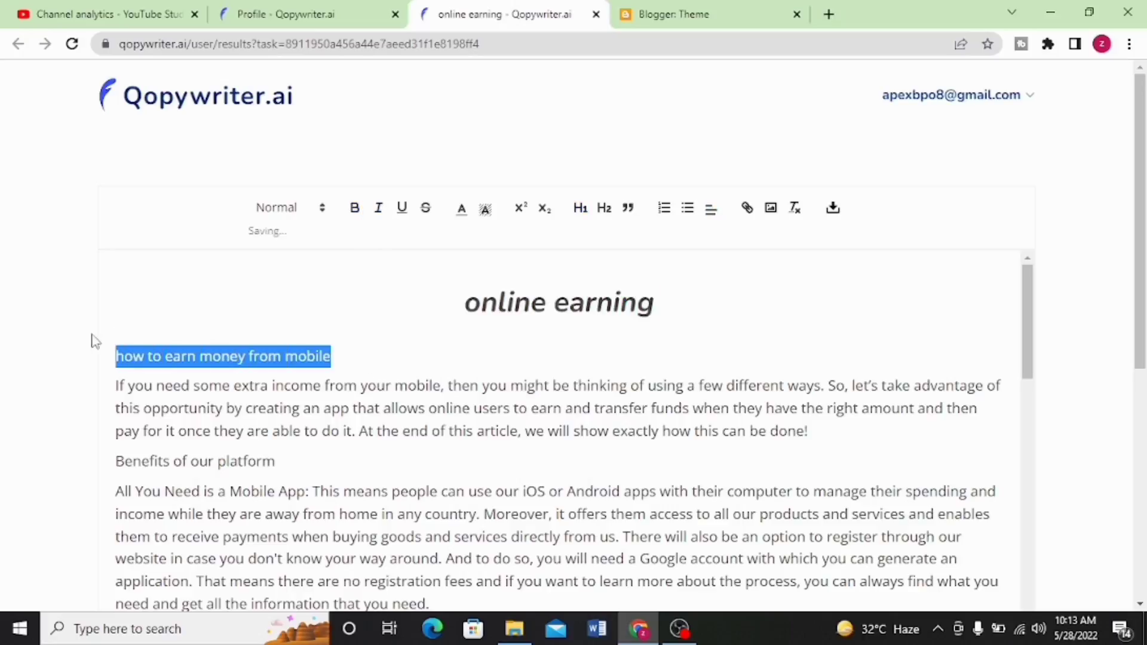
click(355, 208)
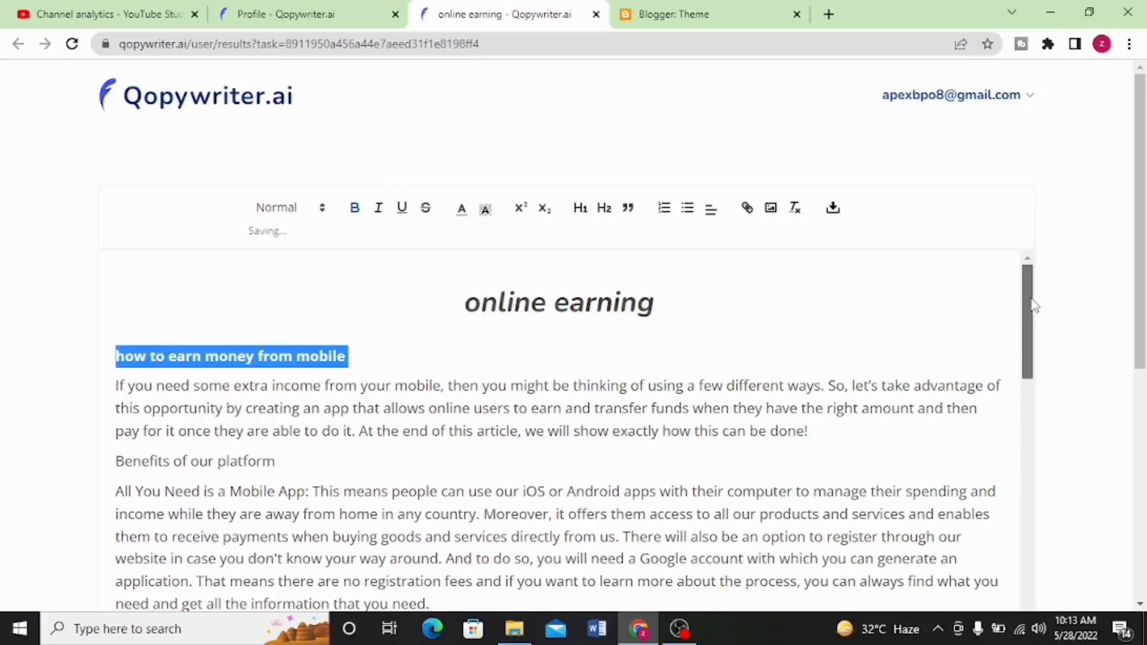
drag(1033, 307, 1013, 335)
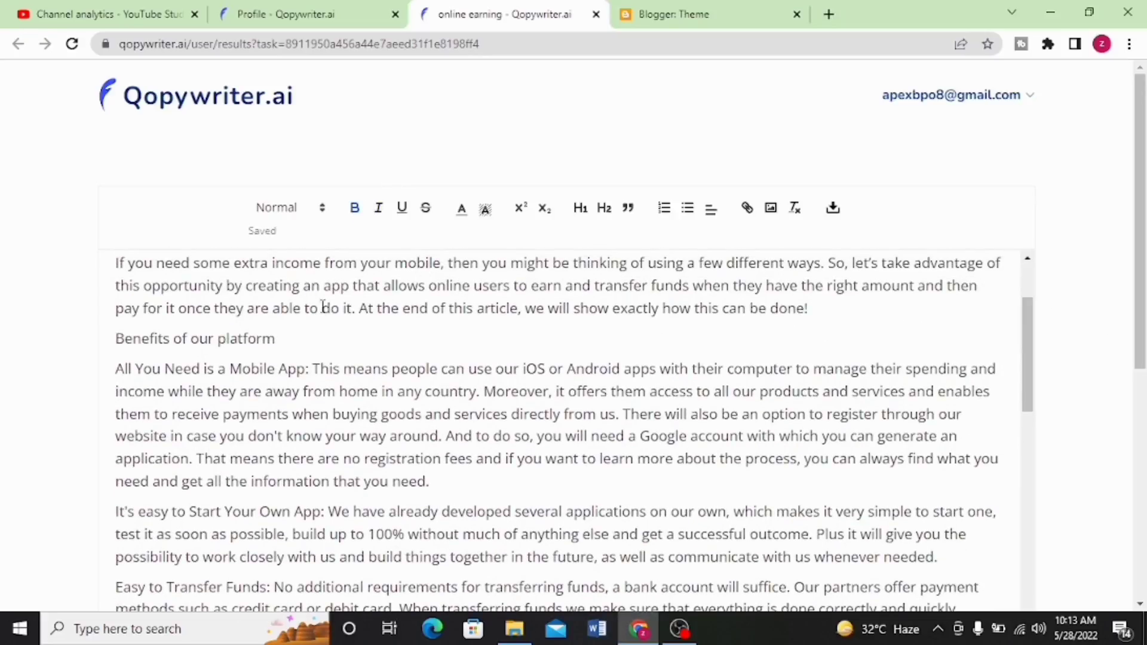
drag(316, 336, 95, 330)
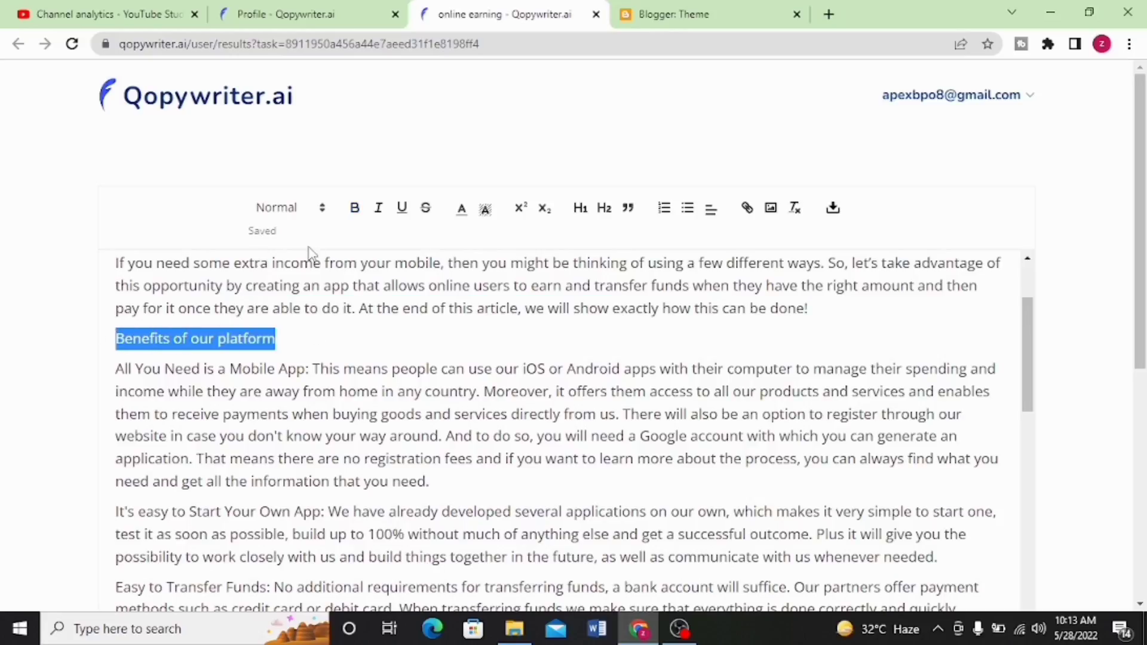
click(353, 209)
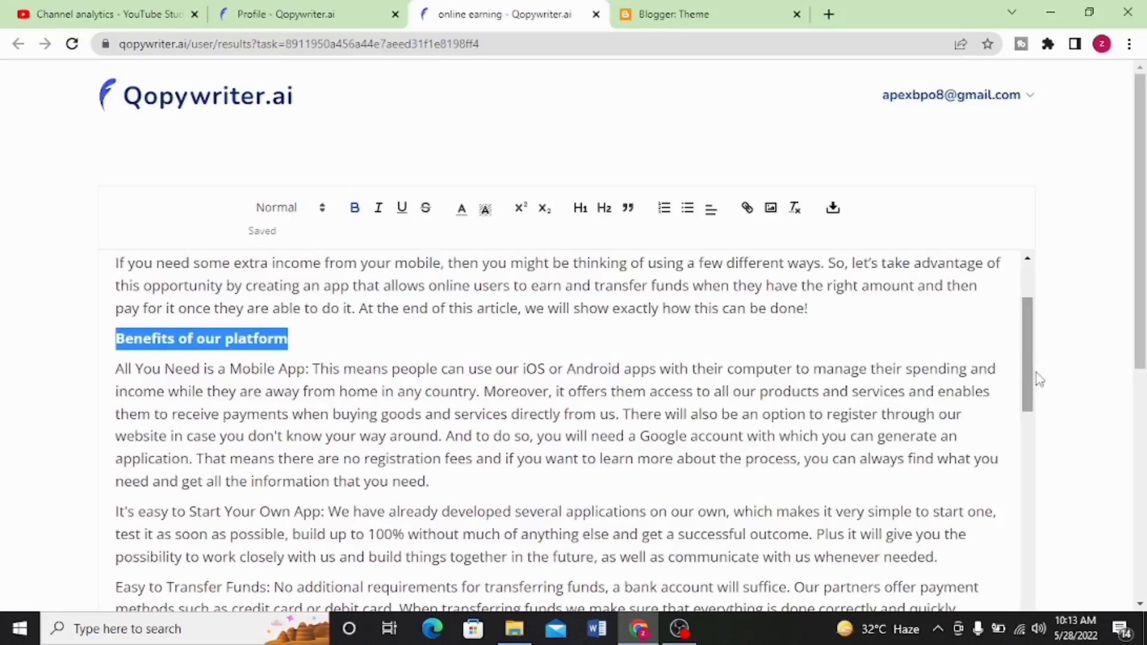
drag(1030, 357, 991, 436)
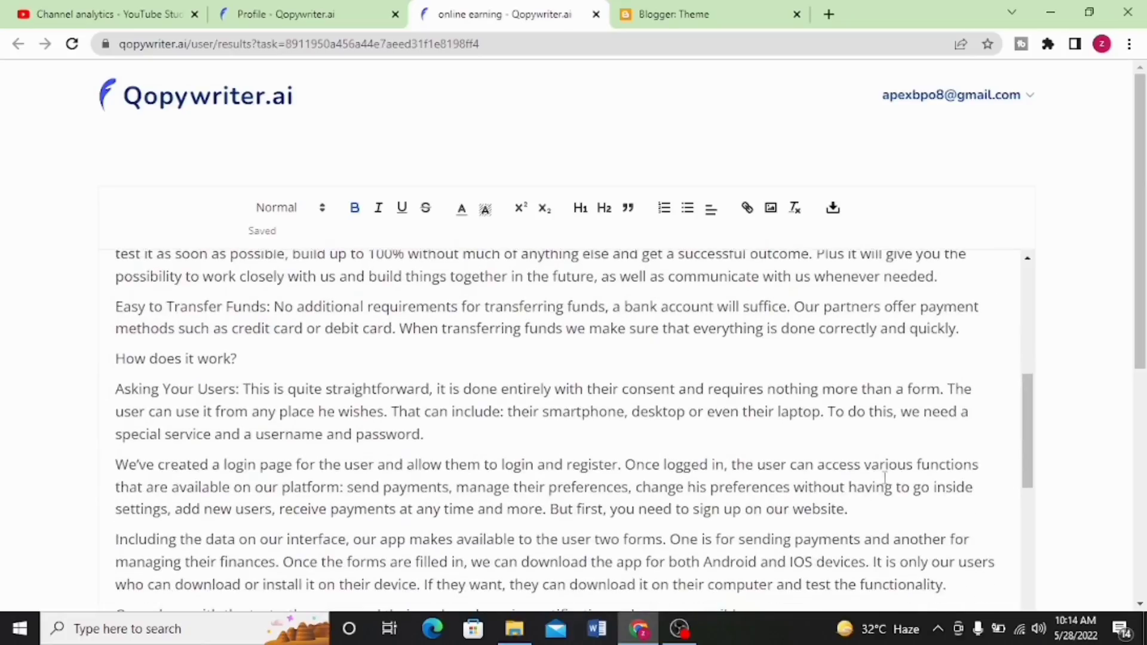
drag(265, 357, 111, 357)
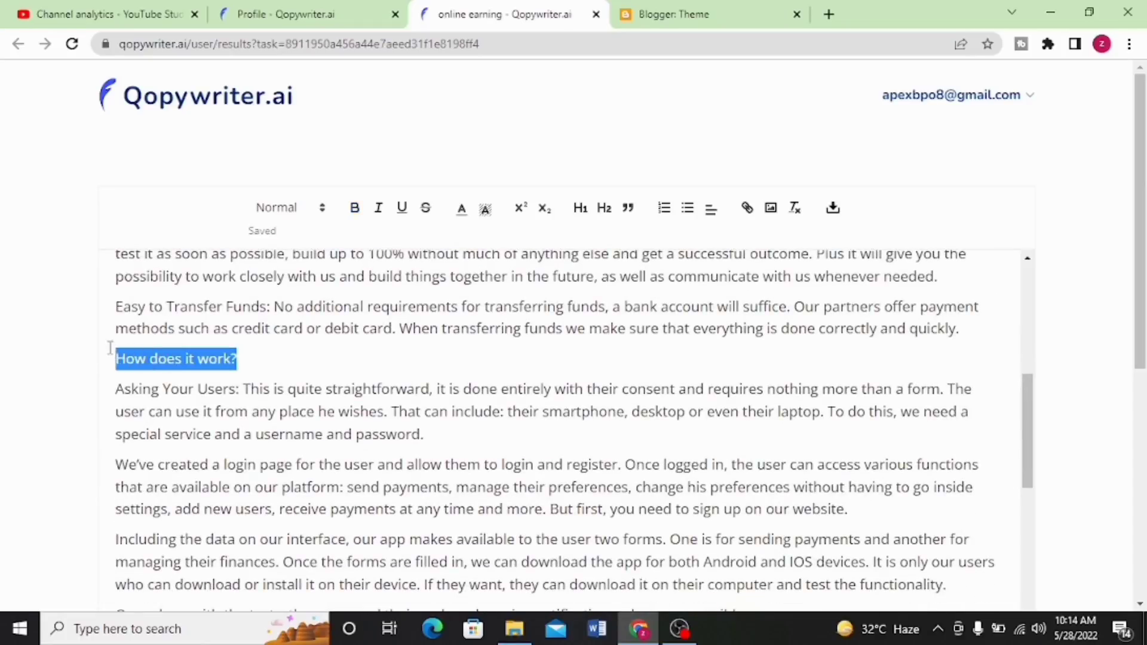
click(355, 208)
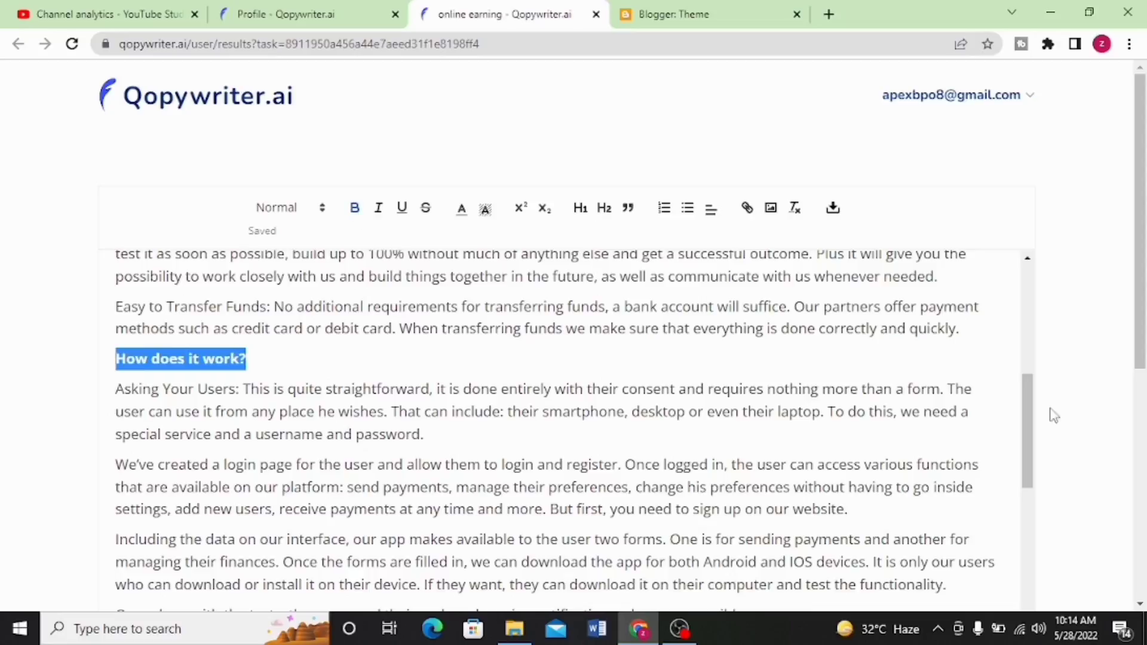
Select and copy the entire article, from its closing line up to the title.
drag(1026, 397, 976, 570)
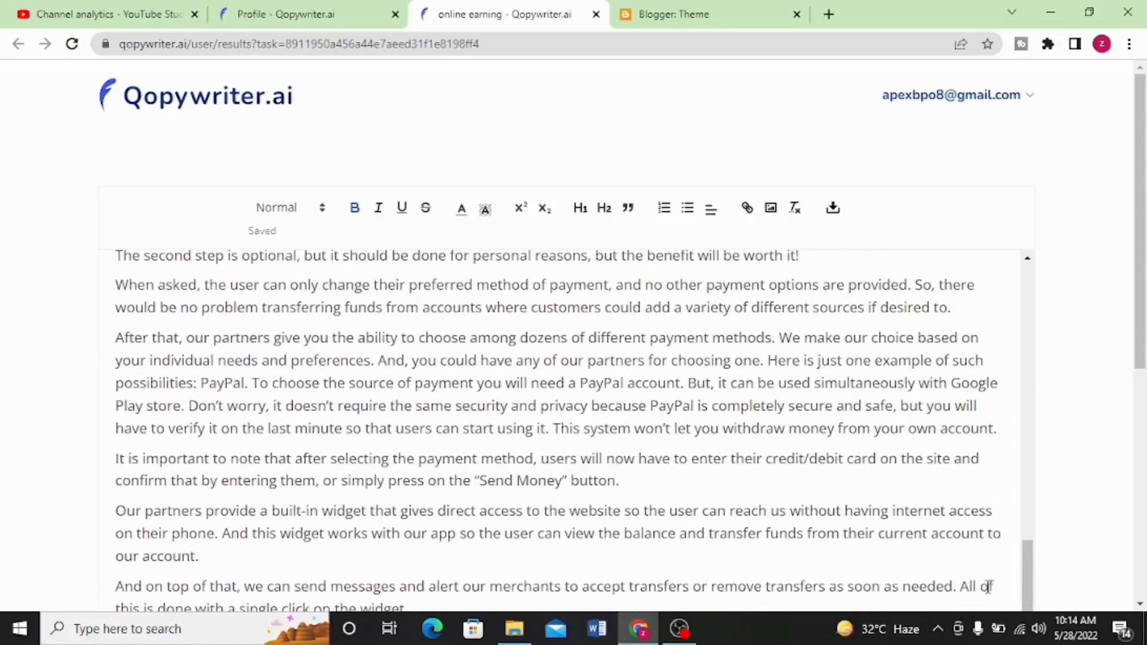
scroll(1112, 424, down, 5)
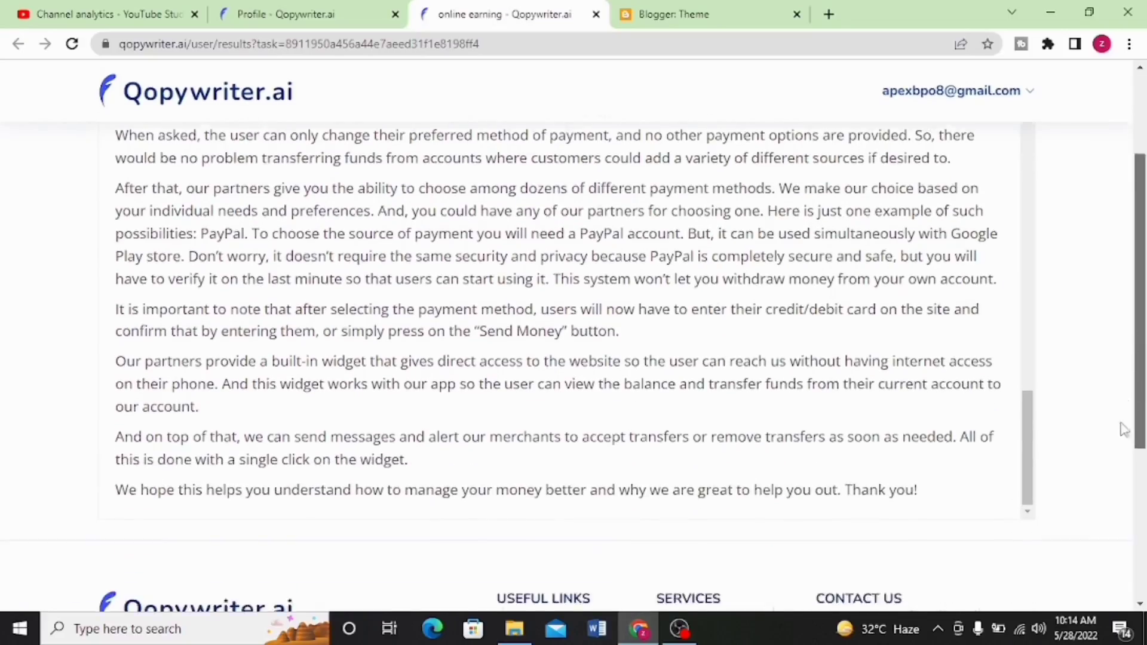
drag(918, 443, 218, 250)
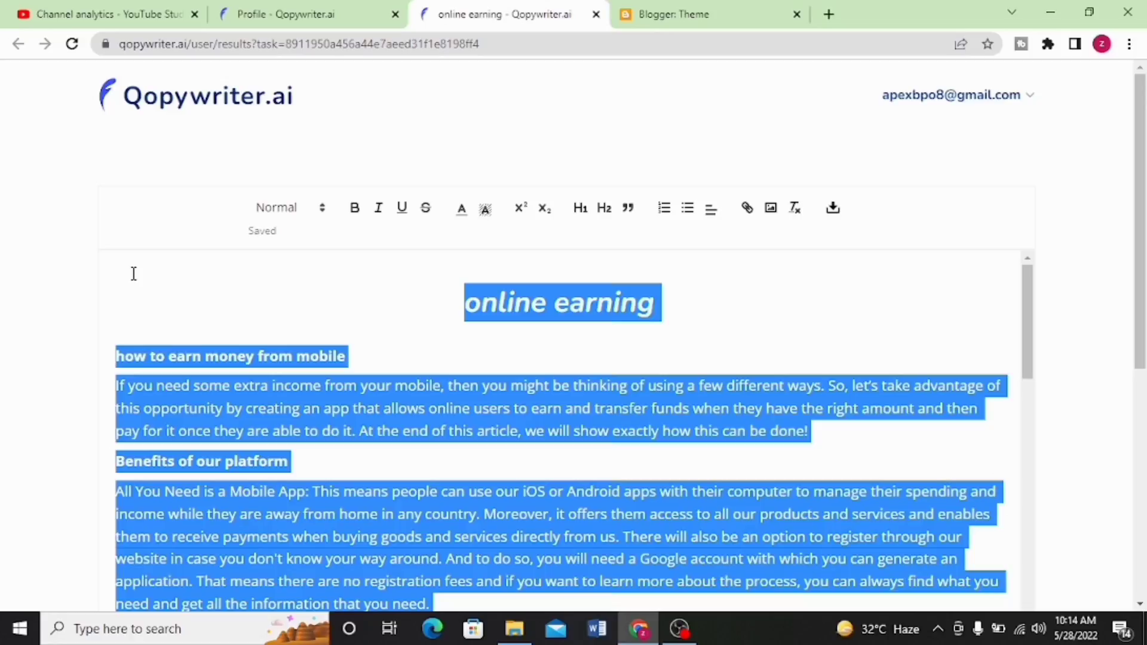
Switch to Blogger, create a new post on the zeeblogs blog and paste the copied article into its body.
click(743, 15)
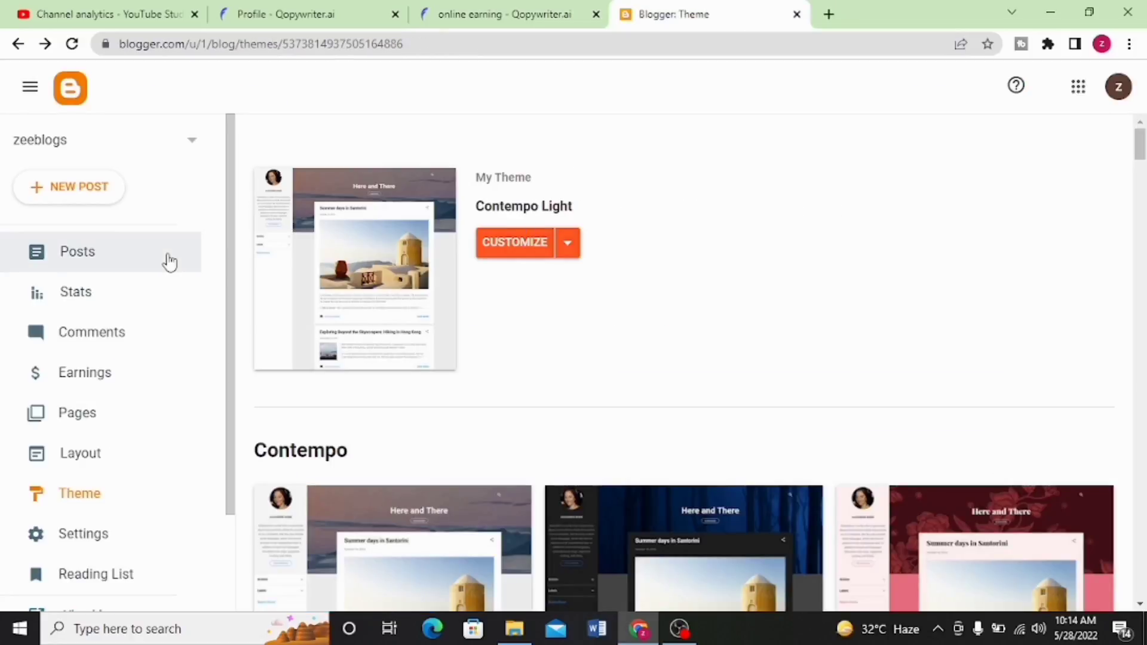
click(90, 193)
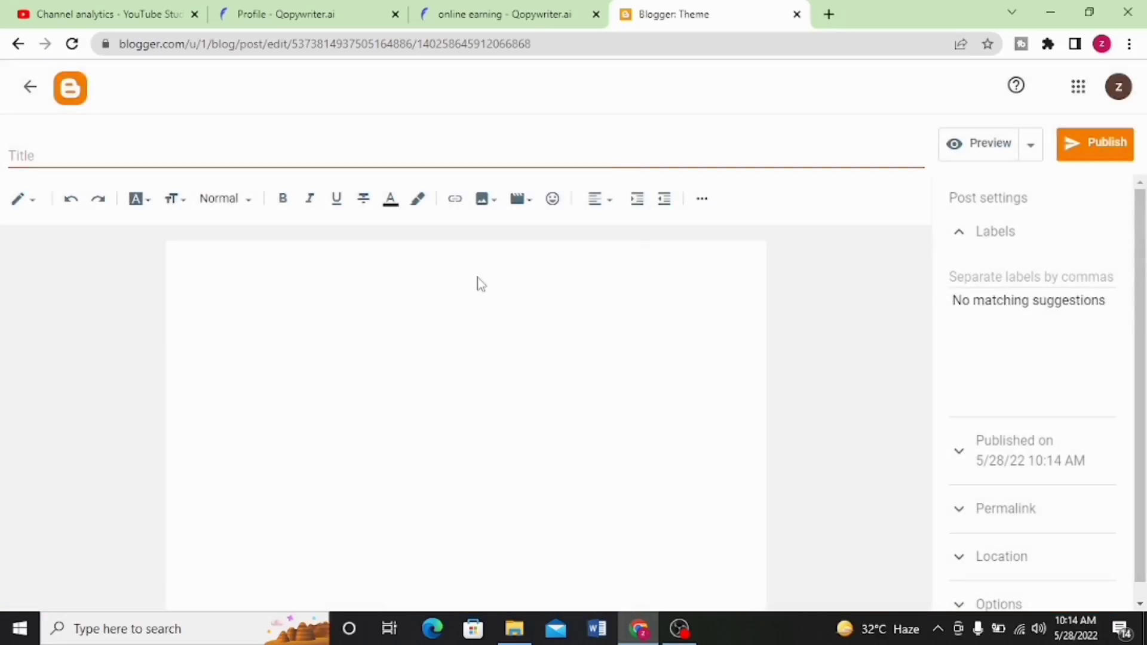
click(211, 271)
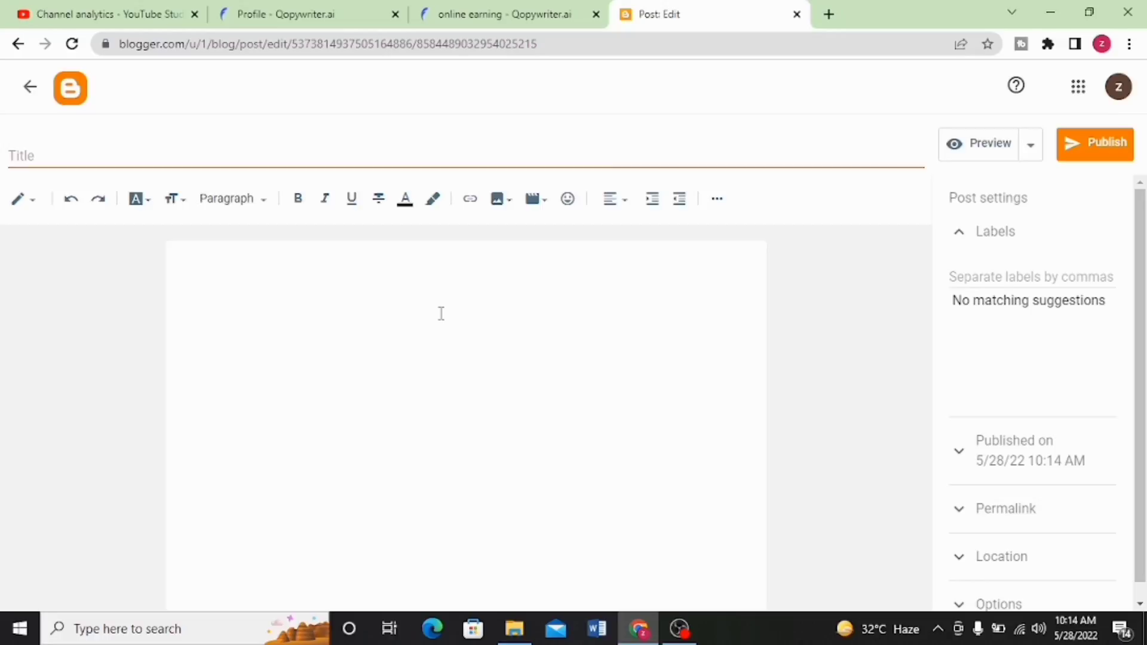
key(ctrl+v)
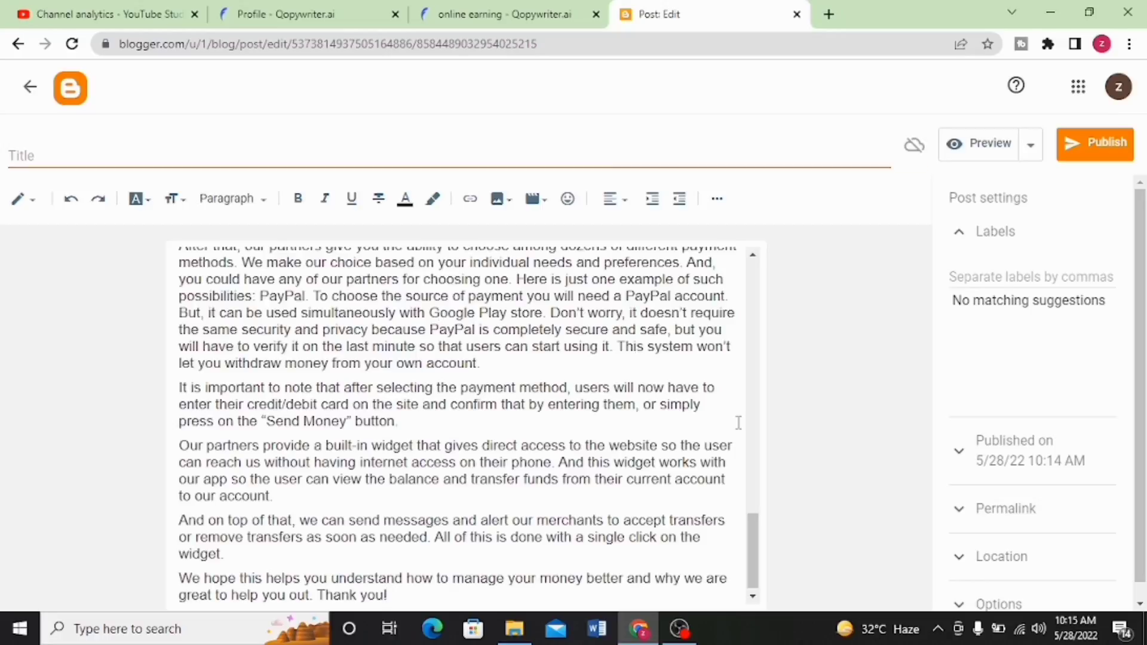
drag(749, 525, 757, 182)
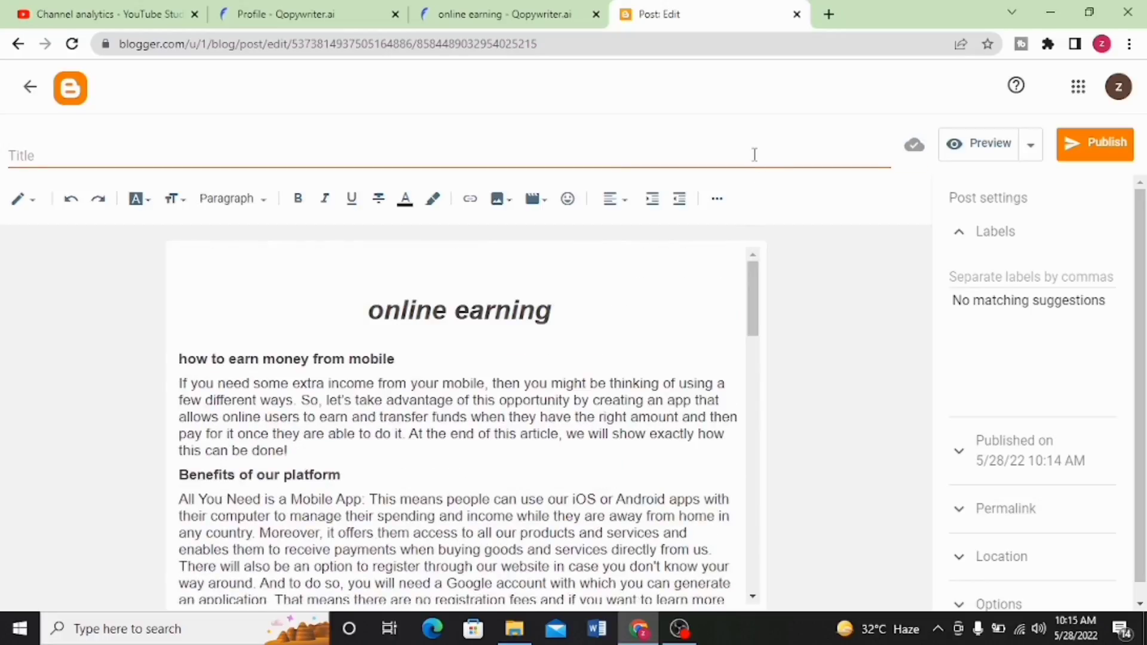
Copy the "online earning" heading from the post body and paste it as the post's title.
drag(556, 323, 360, 303)
key(ctrl+c)
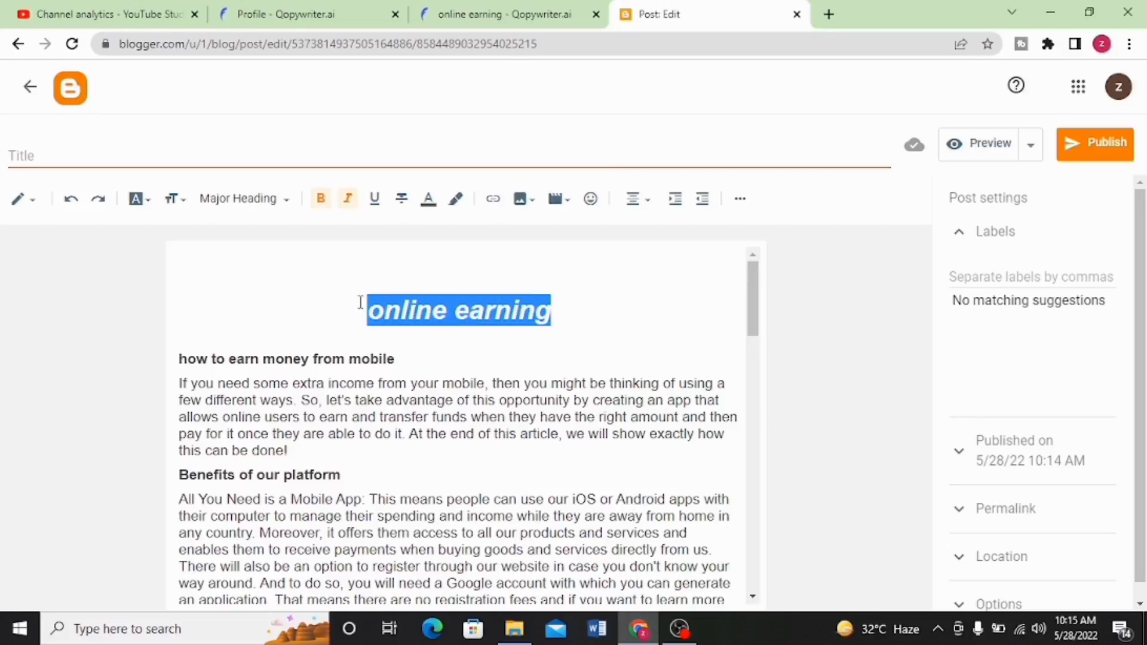
click(109, 151)
key(ctrl+v)
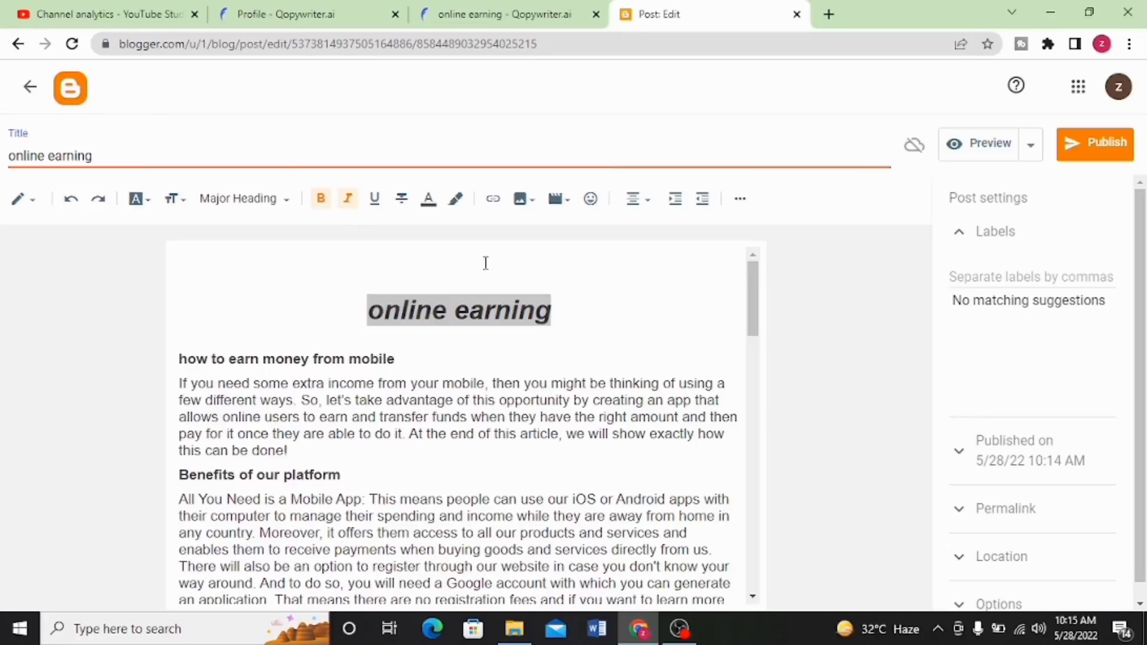
Delete the duplicate "online earning" heading from the beginning of the post body.
click(589, 312)
key(BackSpace)
key(BackSpace)
key(BackSpace)
key(BackSpace)
key(BackSpace)
key(BackSpace)
key(BackSpace)
key(BackSpace)
key(BackSpace)
key(BackSpace)
key(BackSpace)
key(BackSpace)
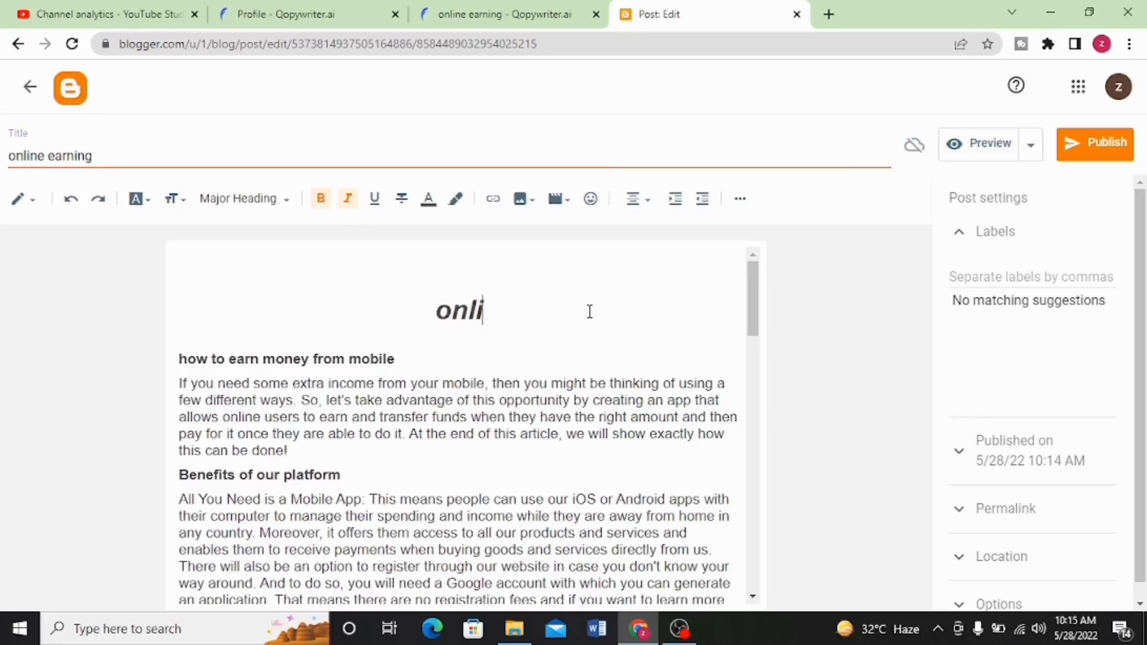
key(BackSpace)
key(BackSpace)
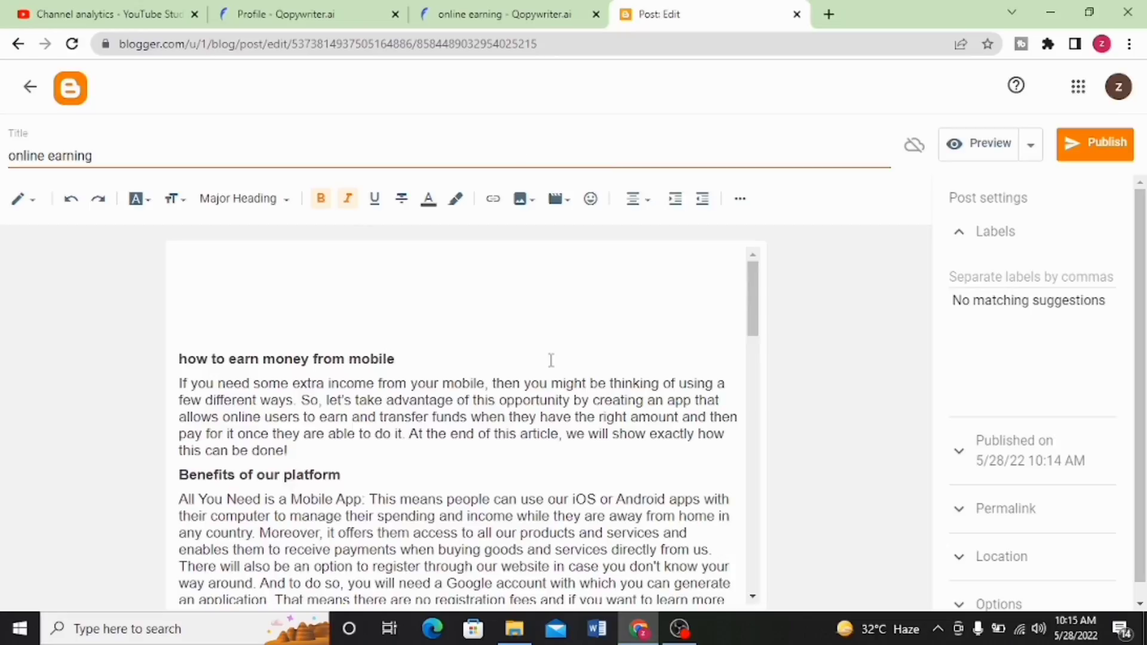
Look over the post body, then open the post's preview and check it from beginning to end.
drag(751, 326, 565, 253)
drag(754, 302, 698, 245)
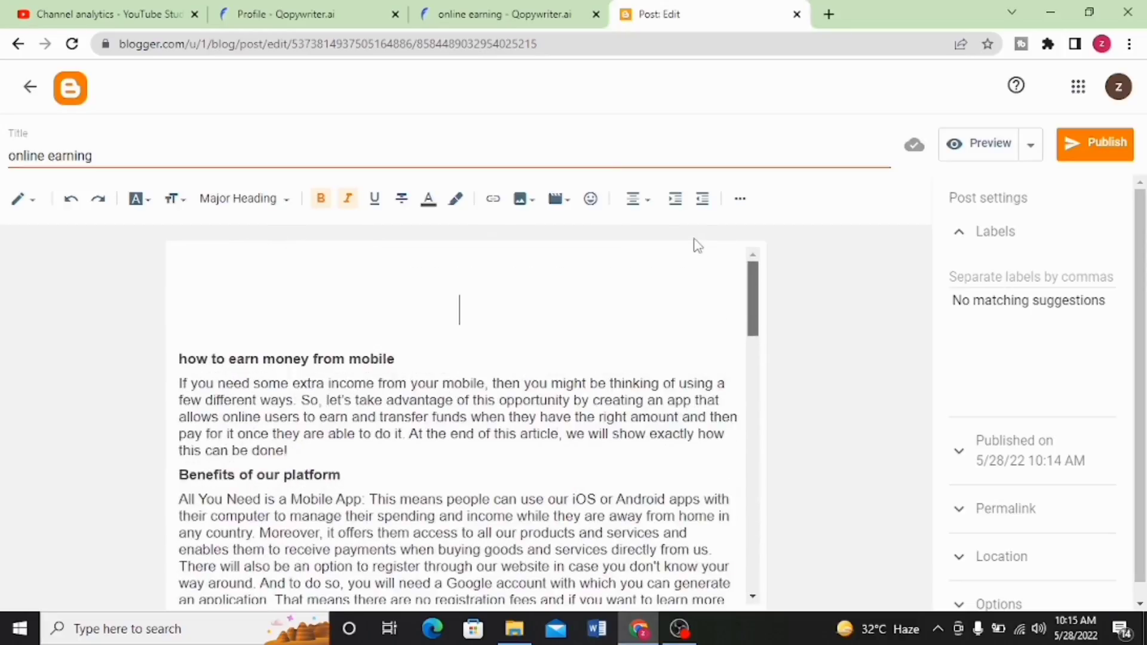
click(978, 153)
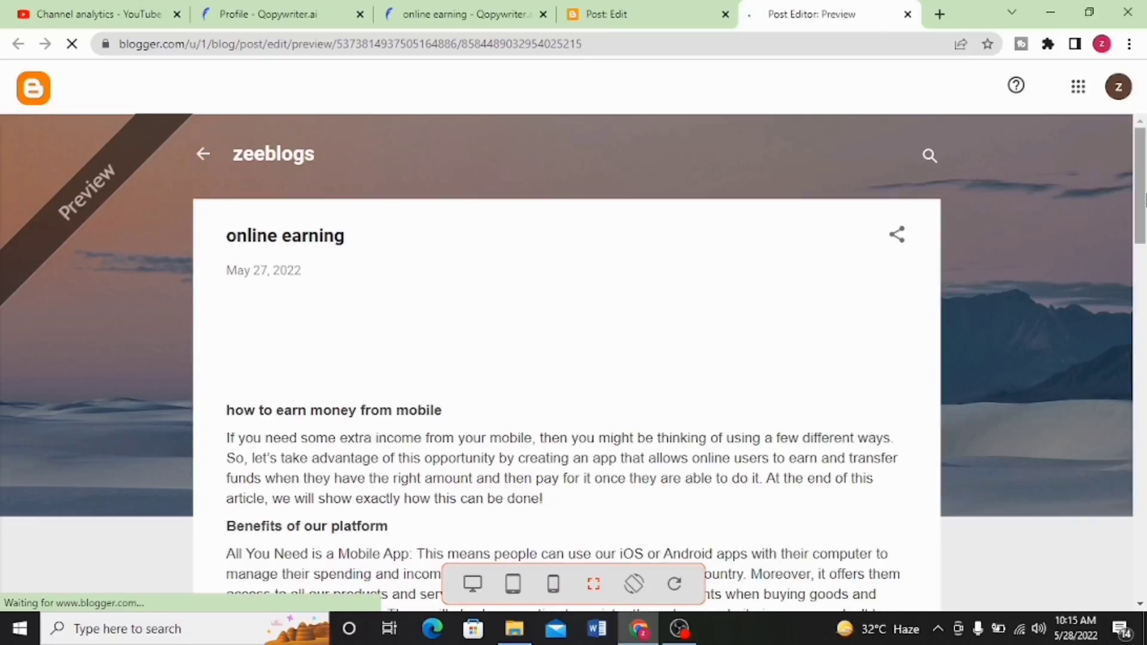
drag(1145, 201, 1047, 556)
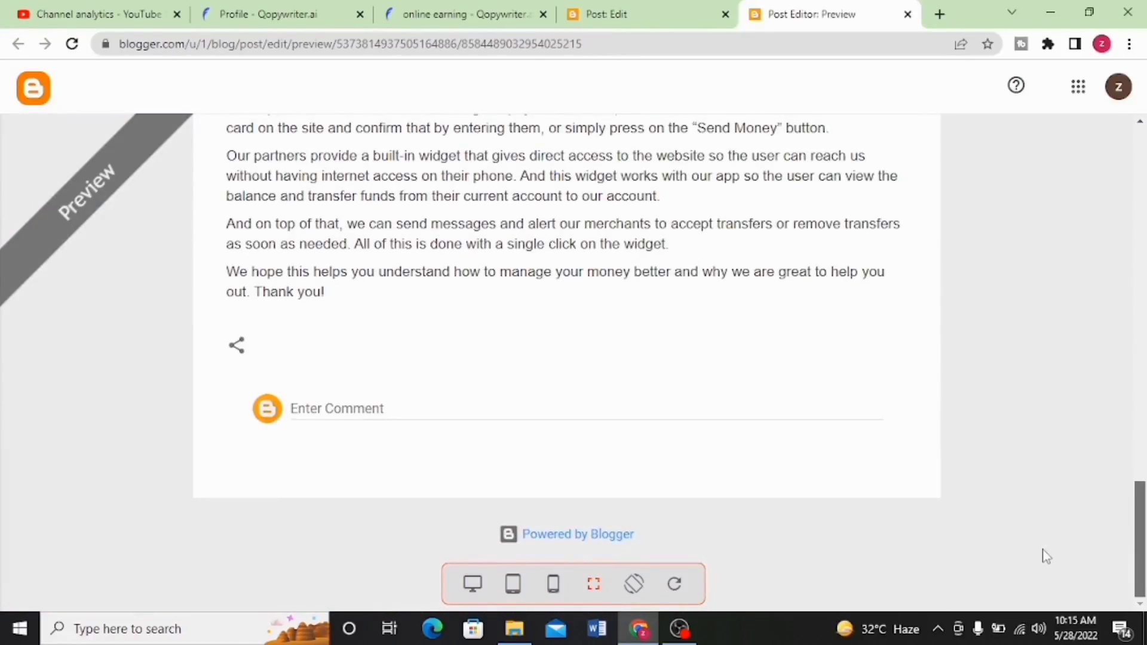
drag(1047, 556, 1020, 559)
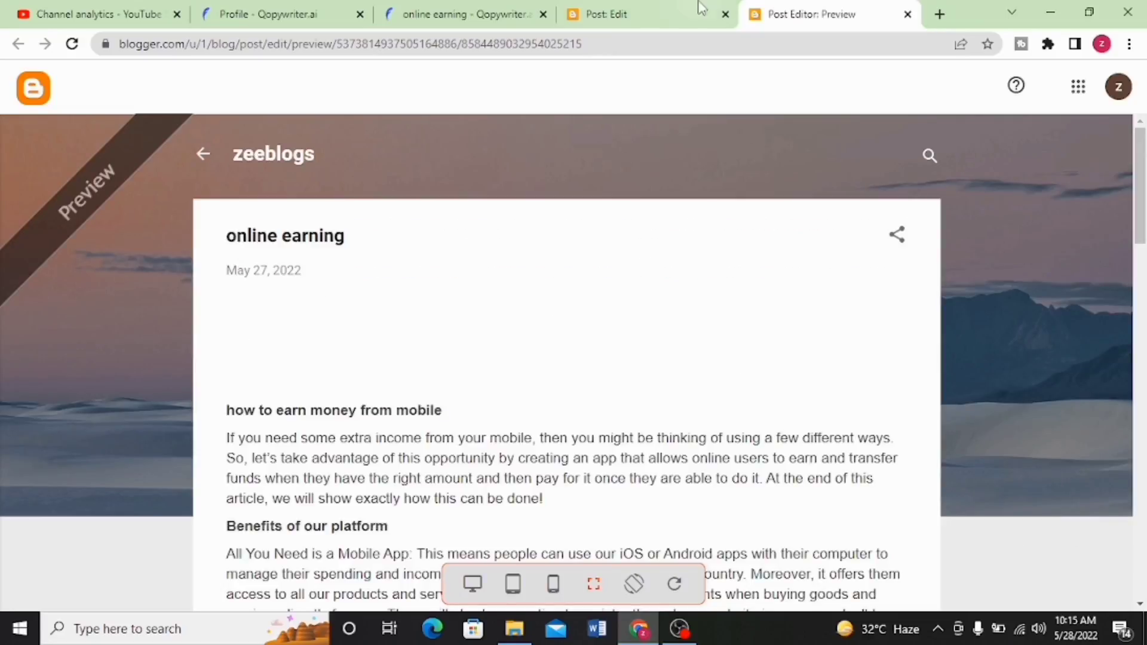
Return to the post editor and publish the "online earning" post to the blog.
click(635, 9)
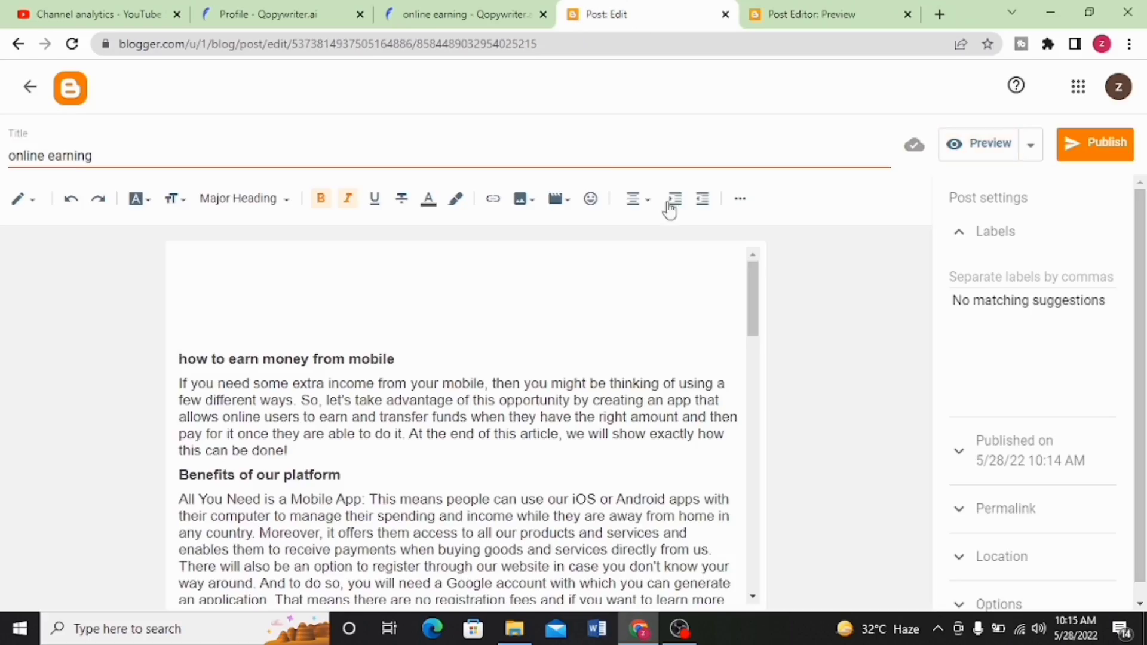
click(1122, 149)
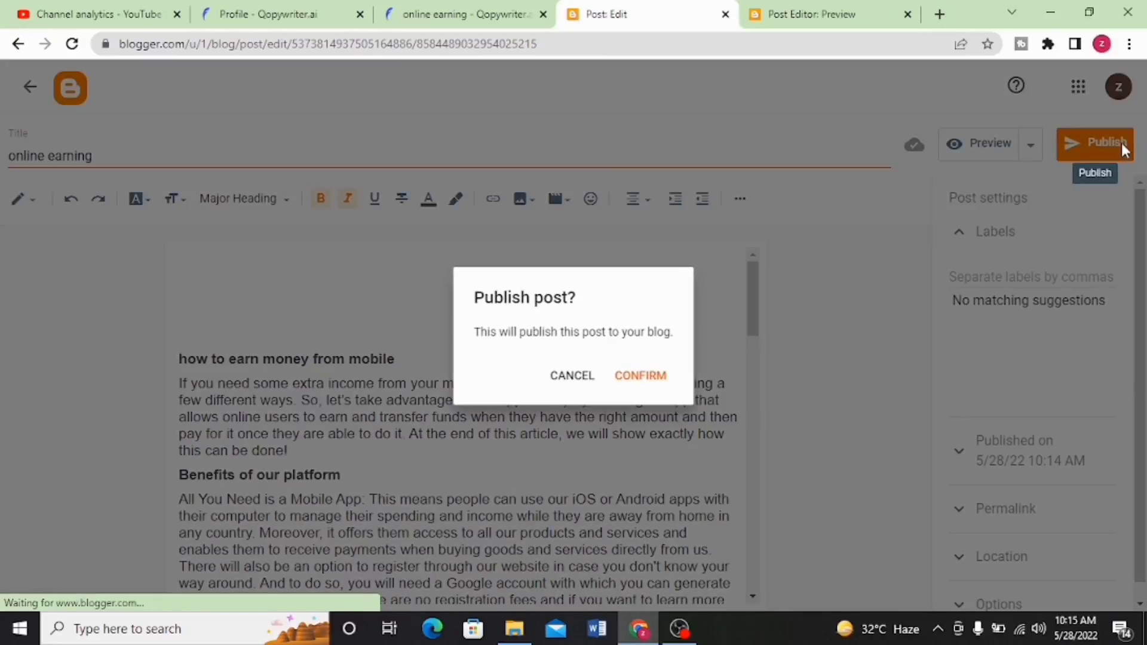
click(638, 376)
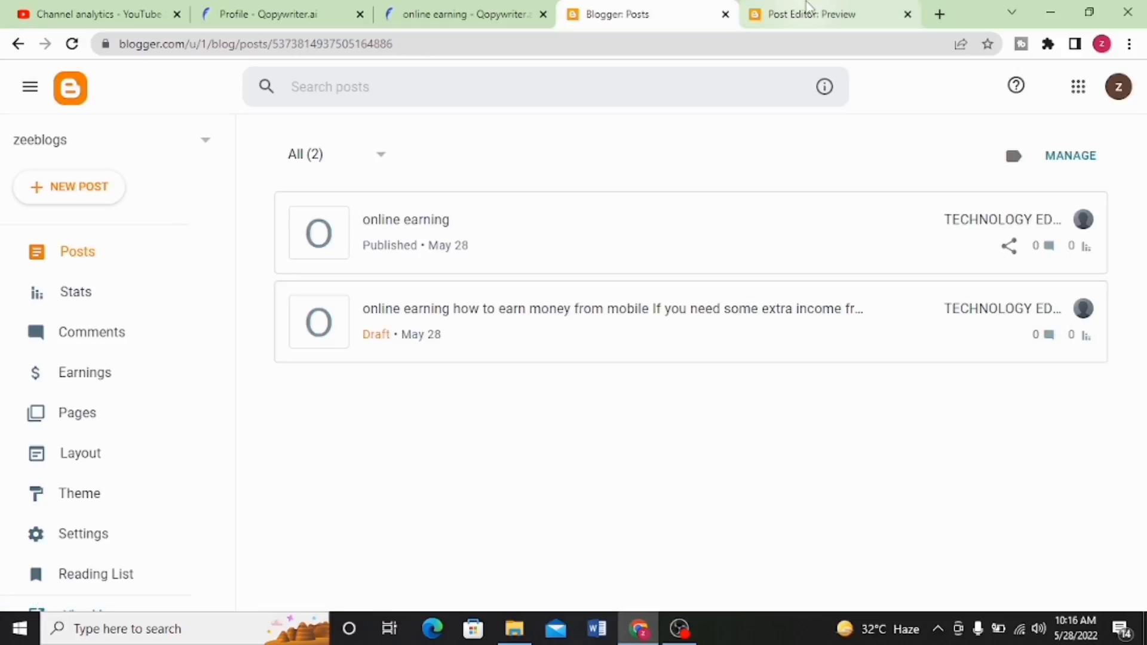
click(832, 13)
click(605, 7)
click(431, 8)
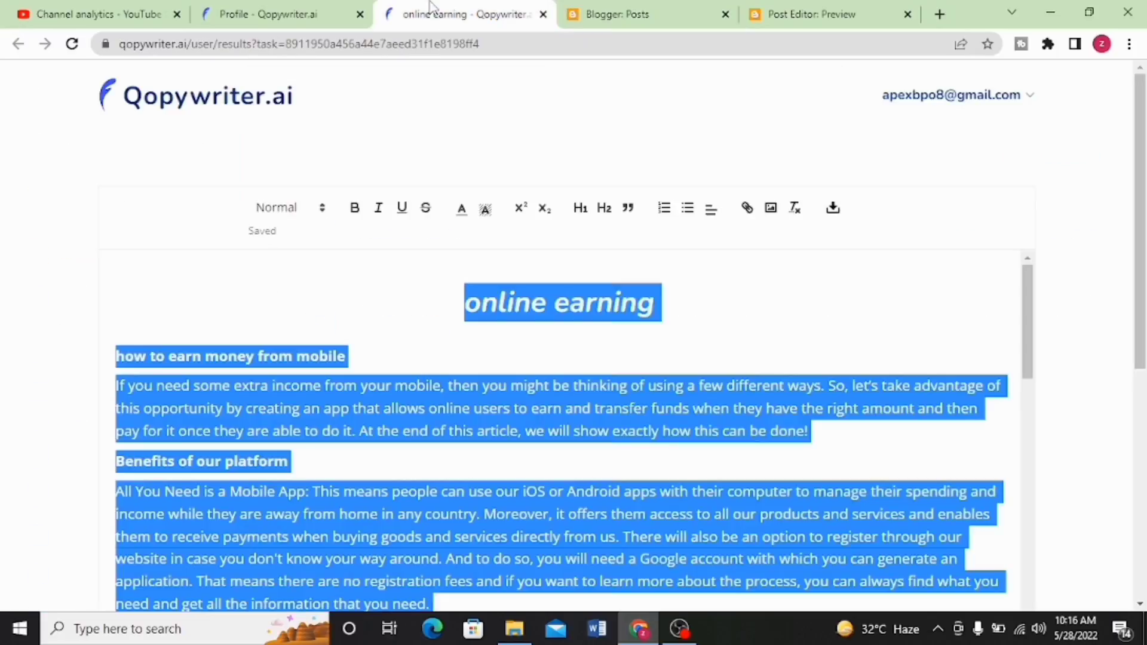
click(662, 8)
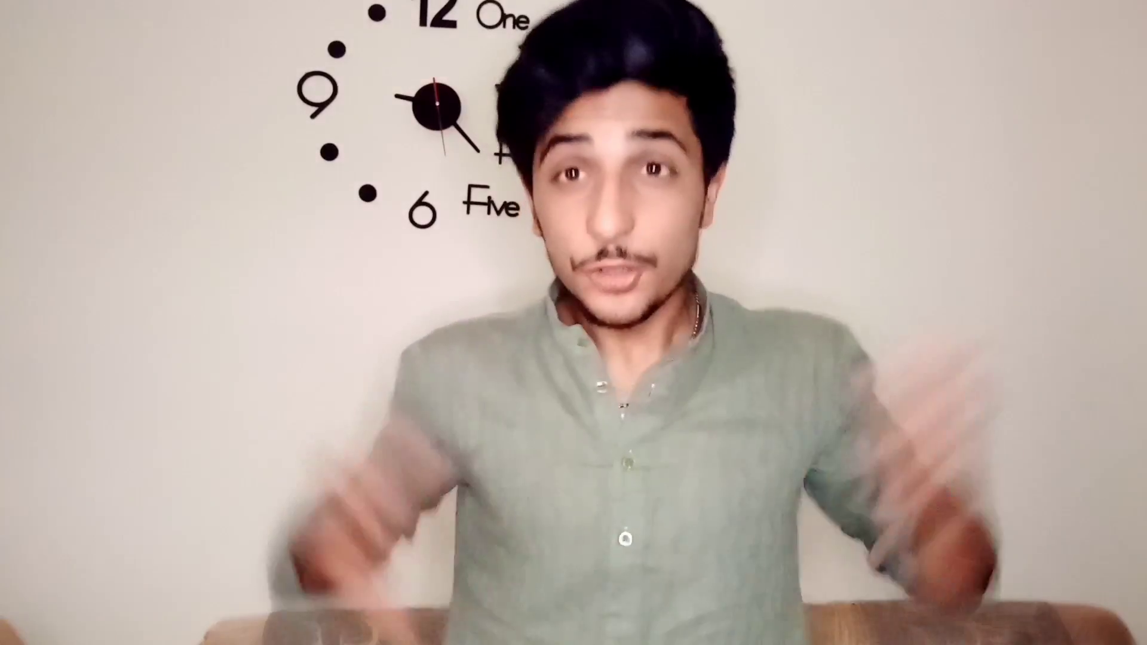